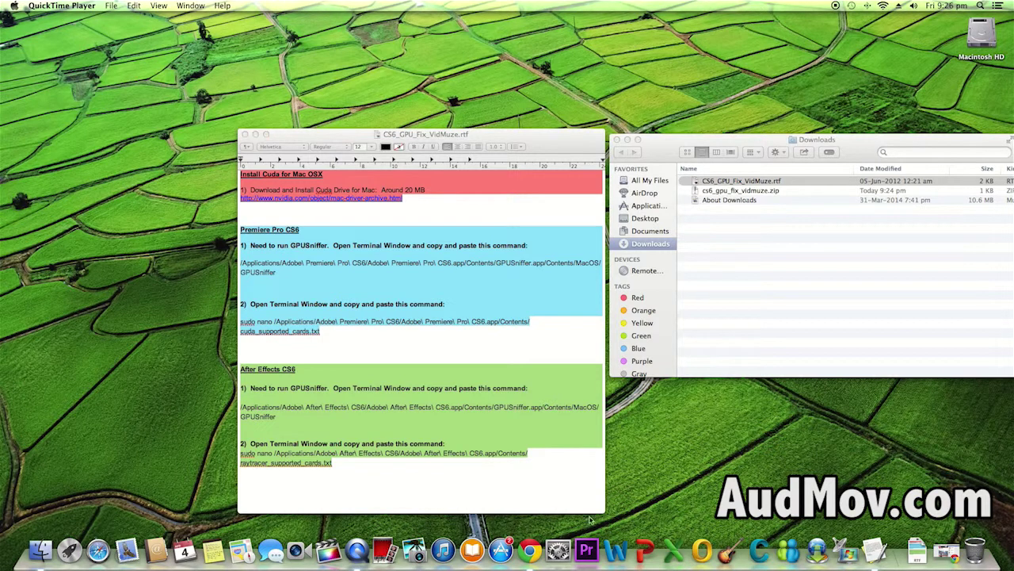
pyautogui.click(590, 545)
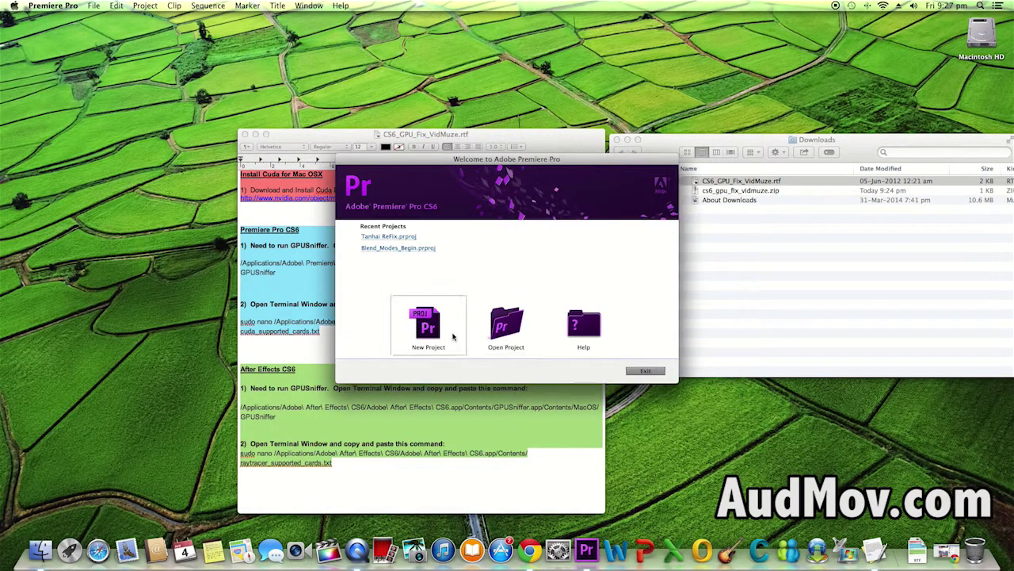
pyautogui.click(447, 337)
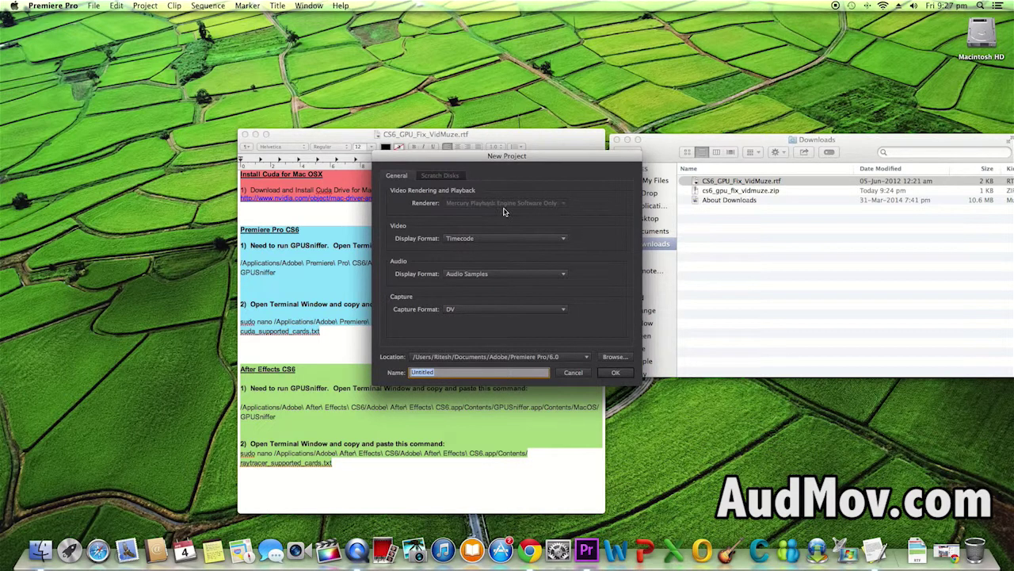
pyautogui.click(564, 206)
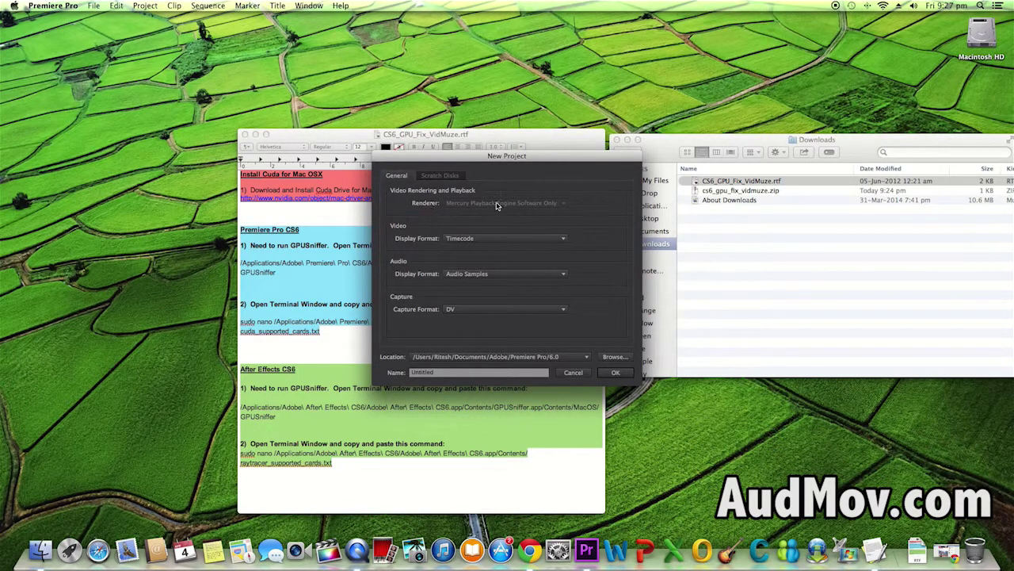
pyautogui.click(574, 373)
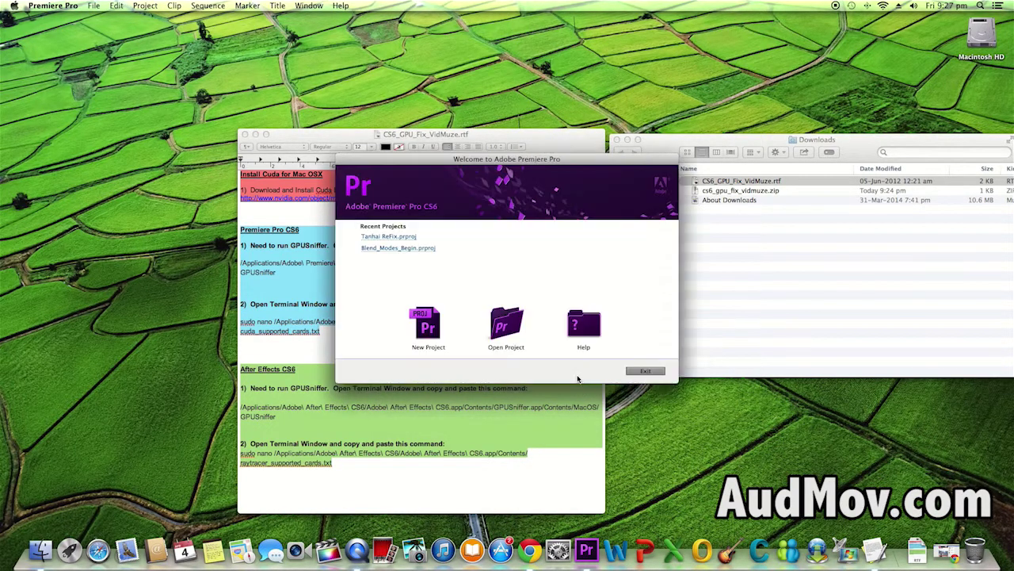
pyautogui.click(644, 371)
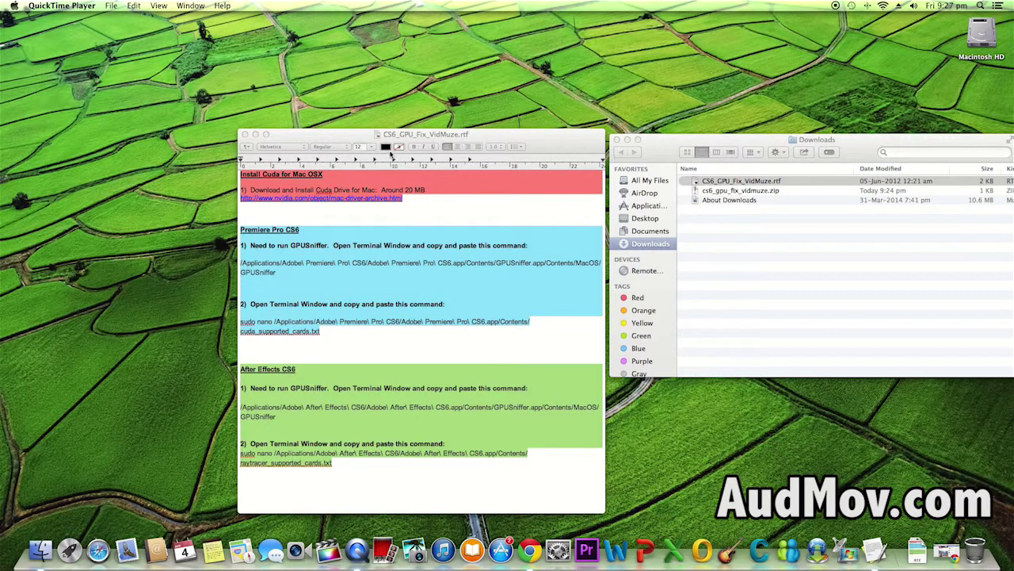
# Step: Move the instructions window up and right, then follow its NVIDIA Mac driver archive link
pyautogui.moveTo(342, 142); pyautogui.dragTo(533, 74)
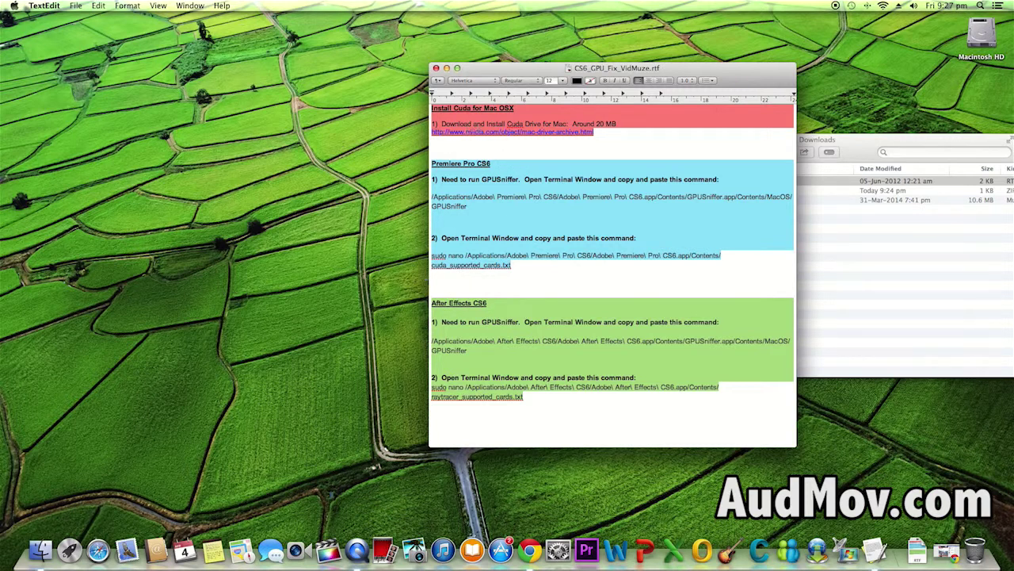
pyautogui.click(471, 141)
pyautogui.click(499, 132)
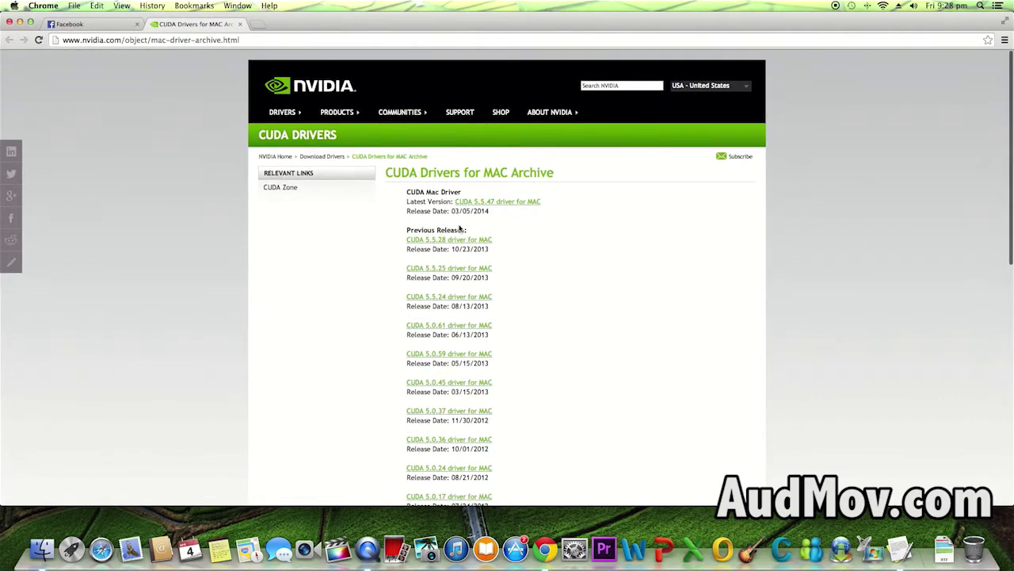
# Step: Download the CUDA 5.5.47 driver for Mac from NVIDIA, agreeing to the terms
pyautogui.click(513, 204)
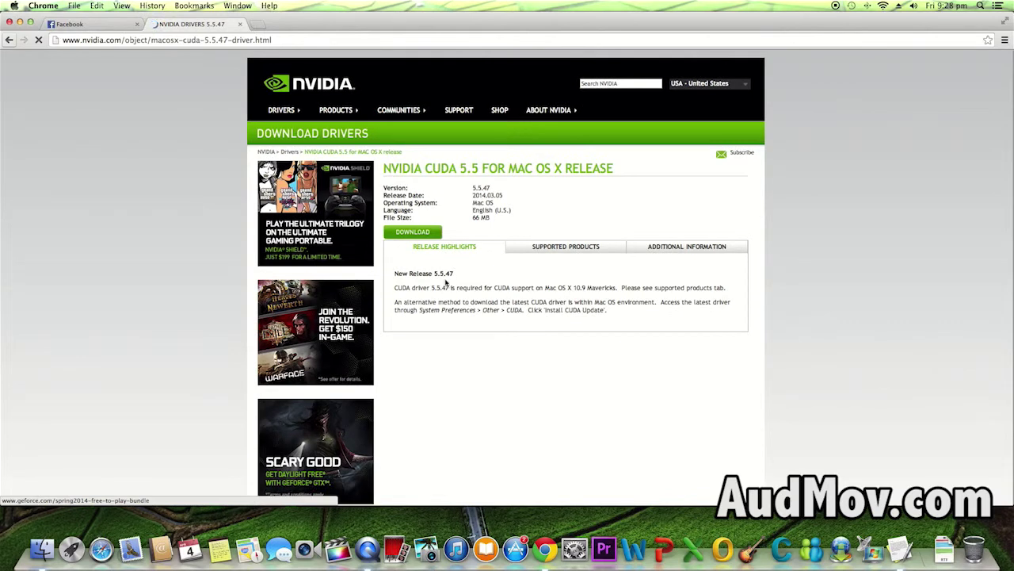
pyautogui.click(428, 232)
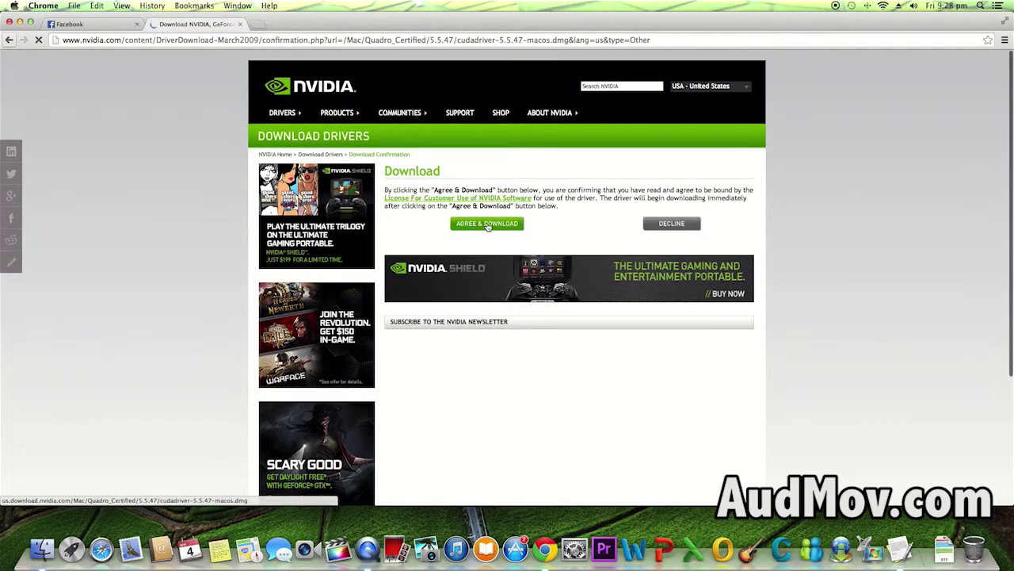
pyautogui.click(473, 225)
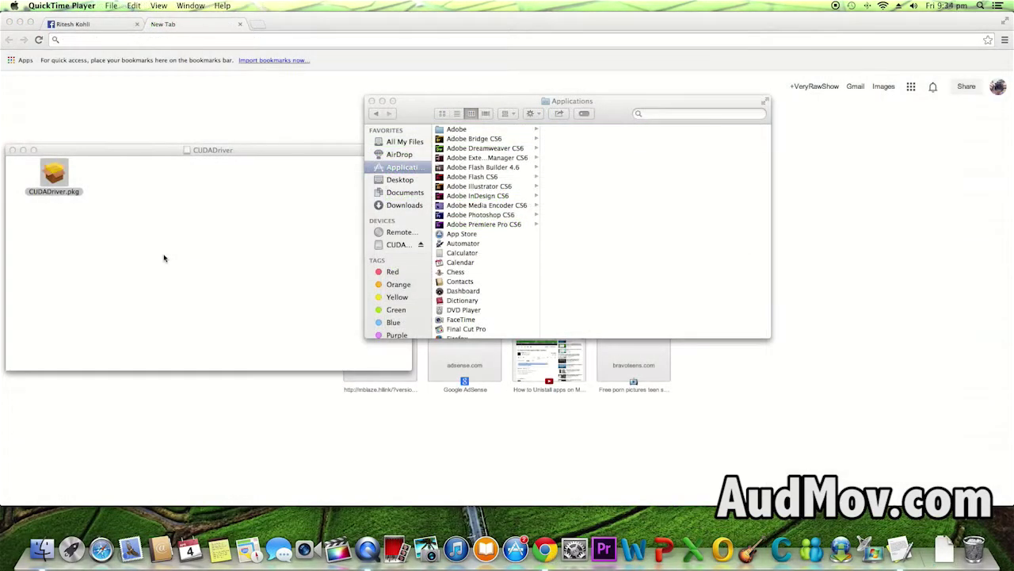
# Step: Install the CUDA 5.5 driver from CUDADriver.pkg onto Macintosh HD, then close the disk window
pyautogui.doubleClick(54, 176)
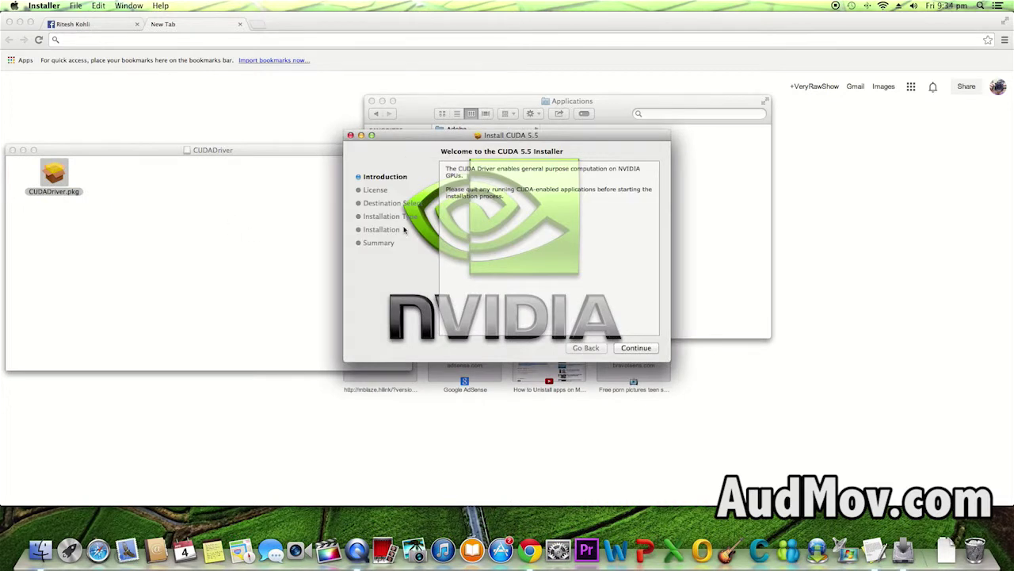
pyautogui.click(634, 348)
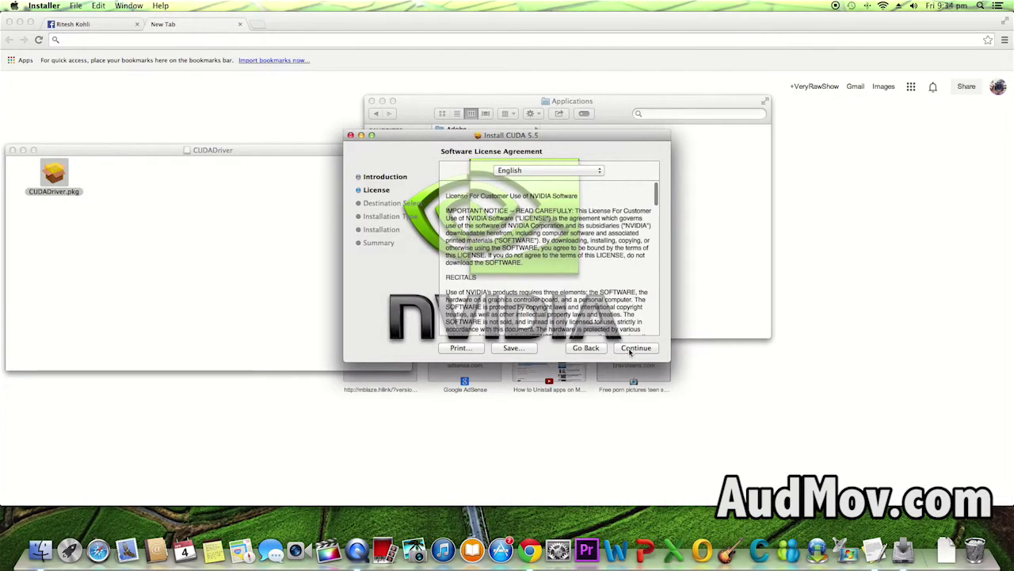
pyautogui.click(632, 348)
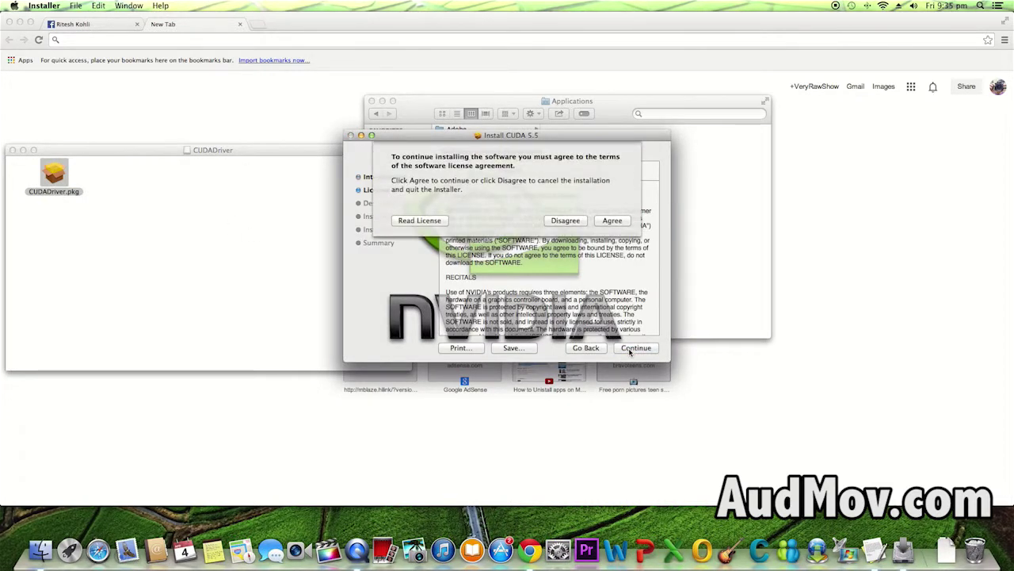
pyautogui.click(611, 223)
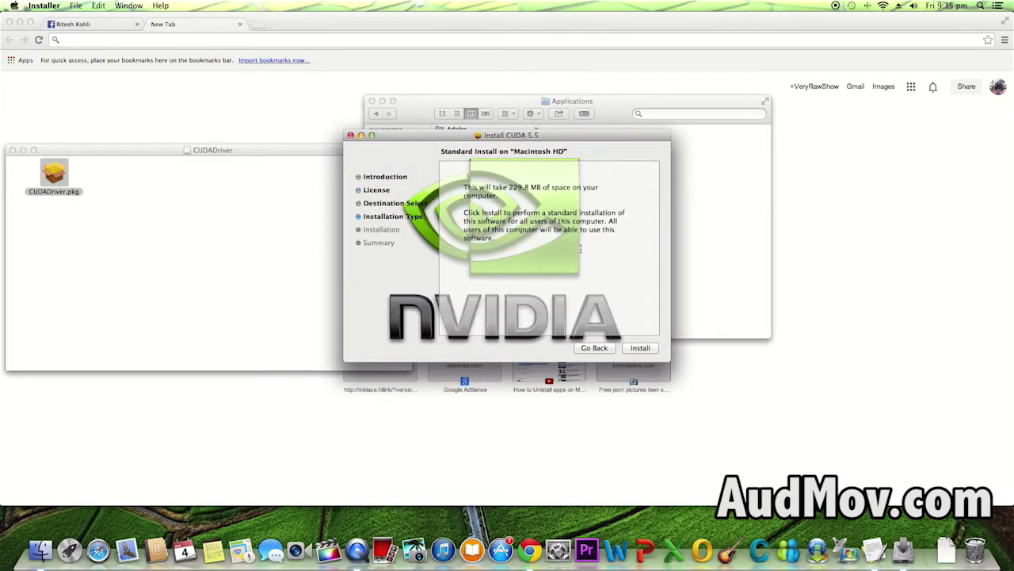
pyautogui.click(652, 347)
pyautogui.click(549, 221)
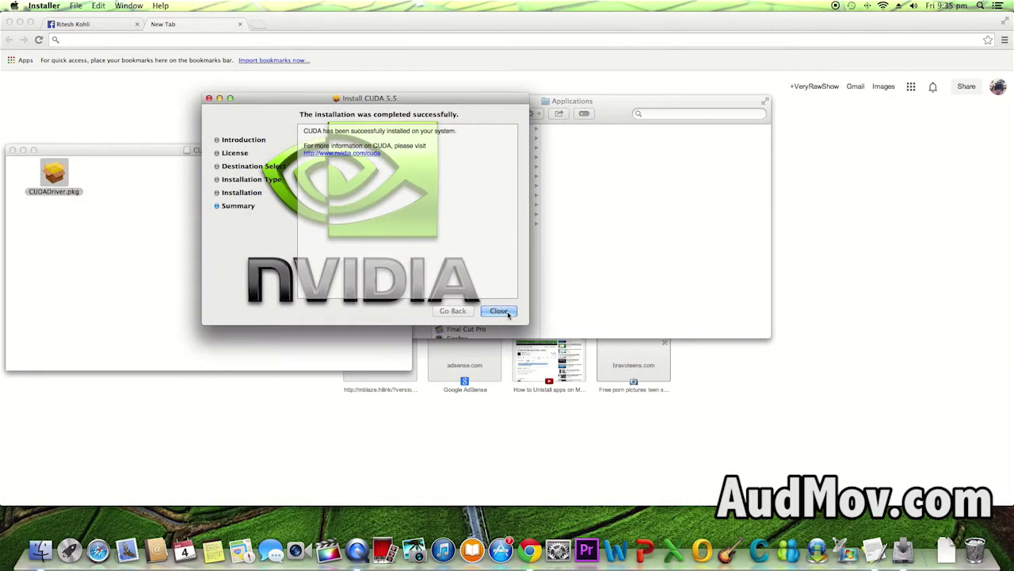
pyautogui.click(502, 311)
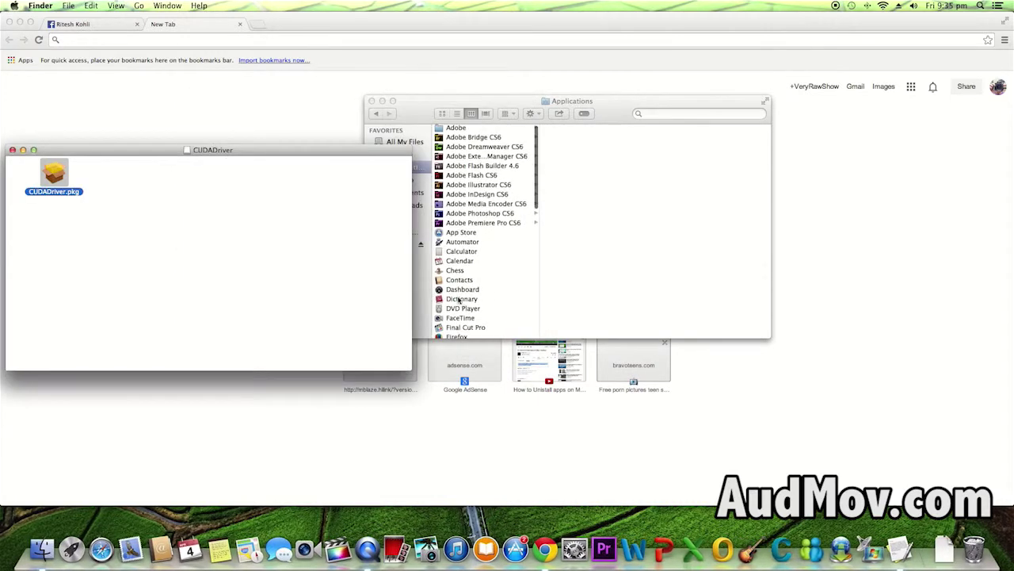
pyautogui.click(12, 149)
# Step: Minimize Chrome and confirm driver version 5.5.47 in System Preferences' CUDA pane
pyautogui.click(19, 23)
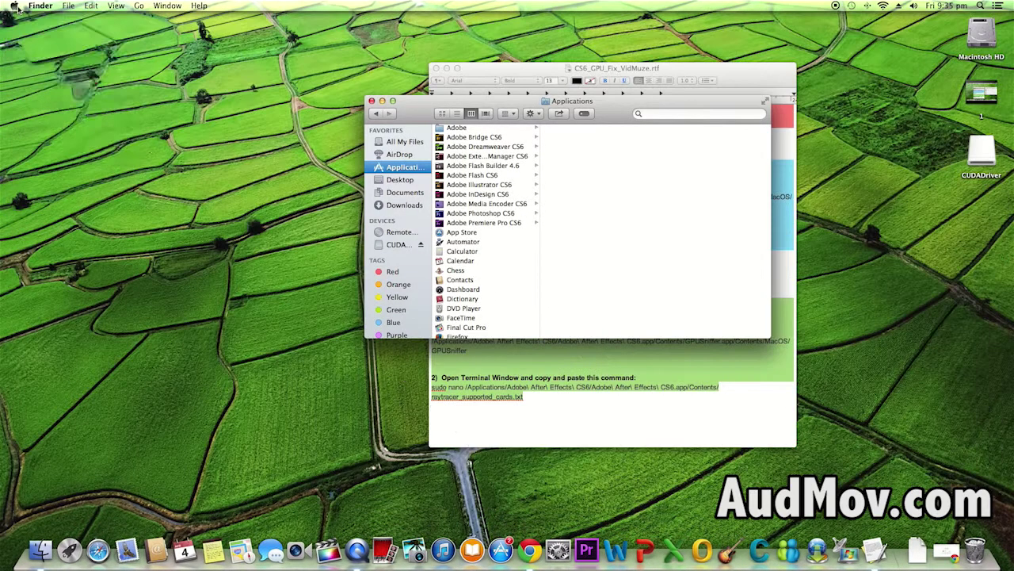
pyautogui.click(14, 5)
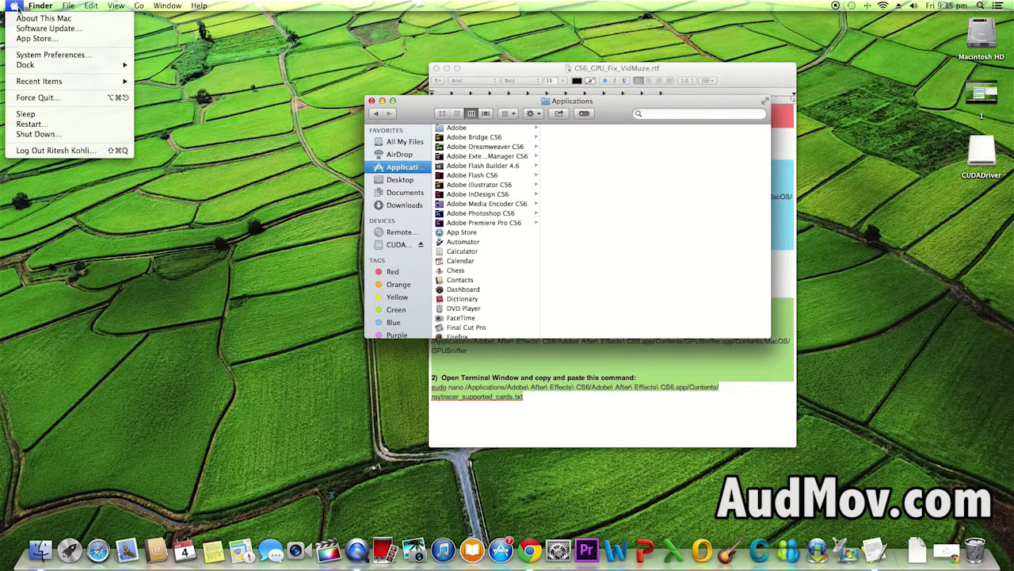
pyautogui.click(57, 55)
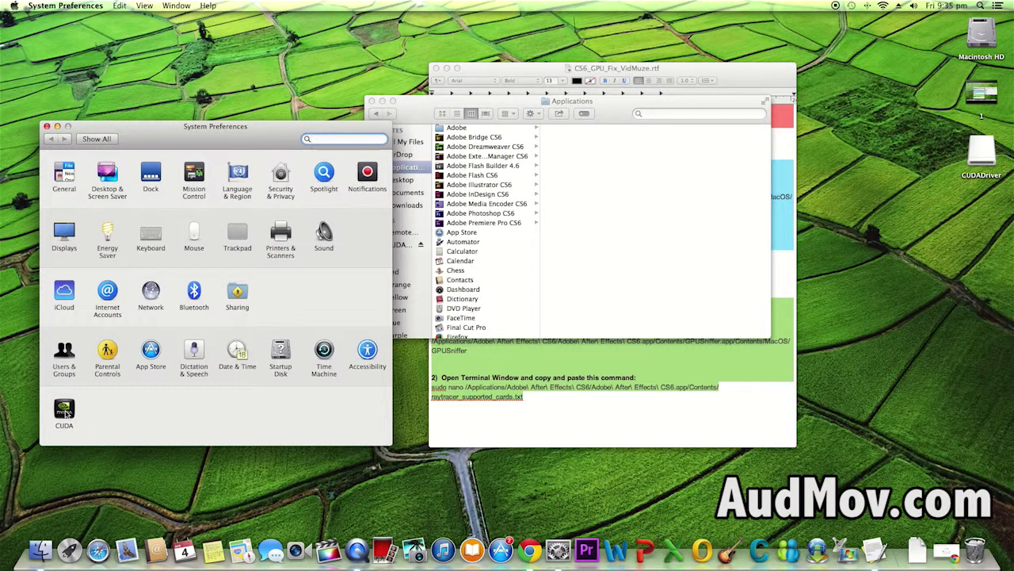
pyautogui.click(67, 412)
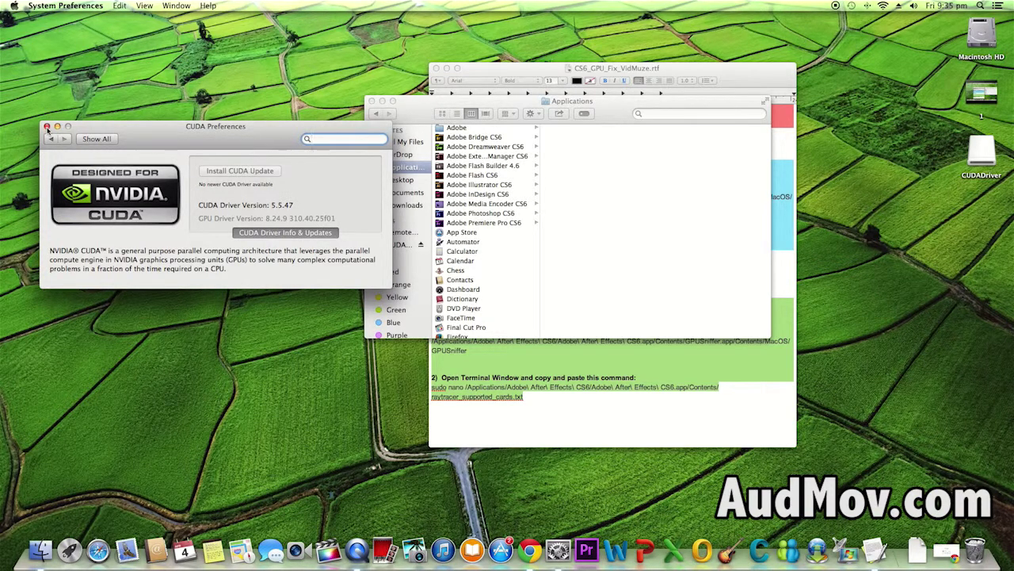
pyautogui.click(47, 126)
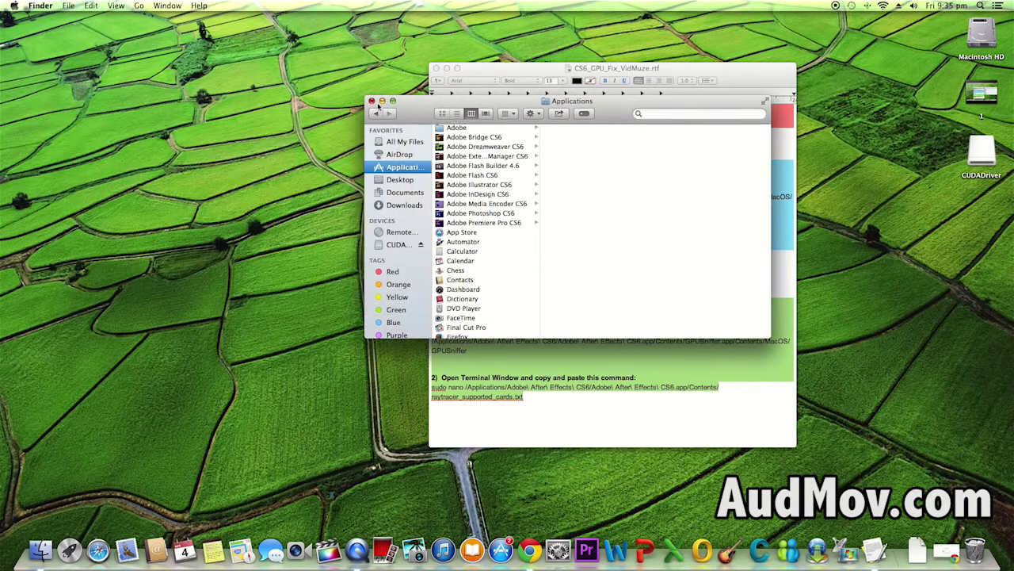
pyautogui.click(372, 101)
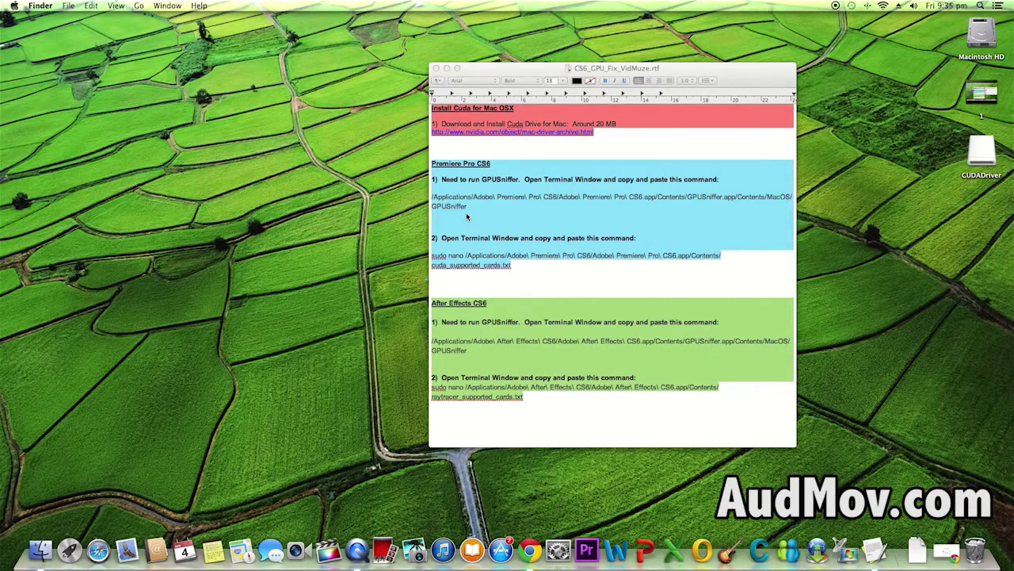
# Step: Launch Terminal through a Spotlight search for 'ter'
pyautogui.click(983, 6)
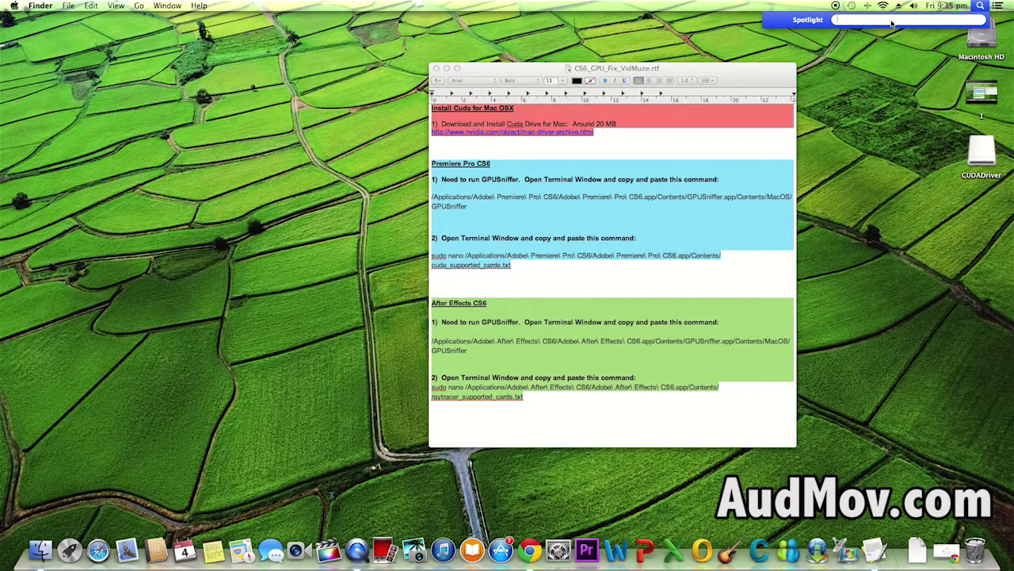
pyautogui.write('tter')
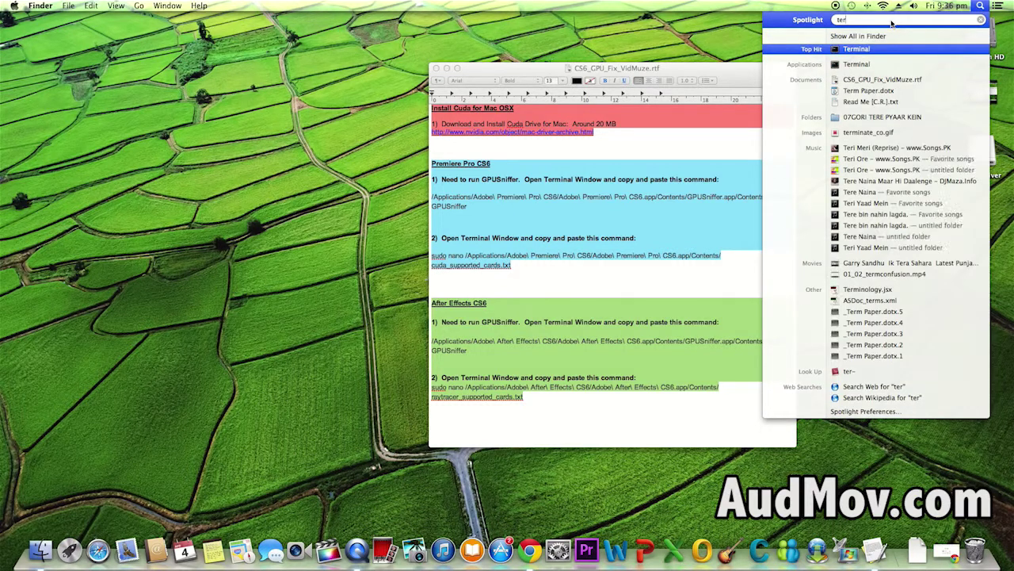
pyautogui.press('Return')
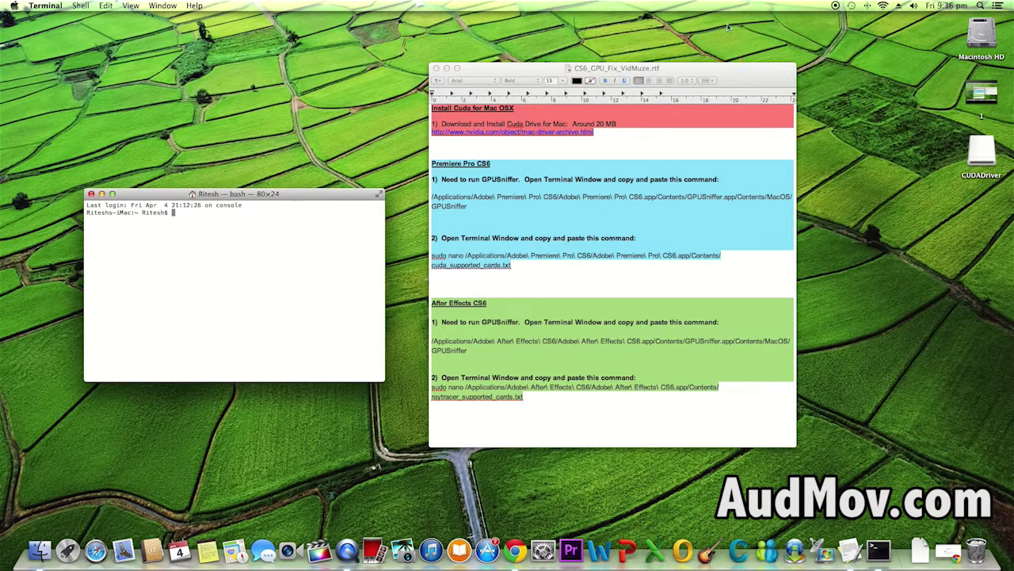
# Step: Copy the Premiere Pro CS6 GPUSniffer path from the TextEdit notes
pyautogui.click(469, 209)
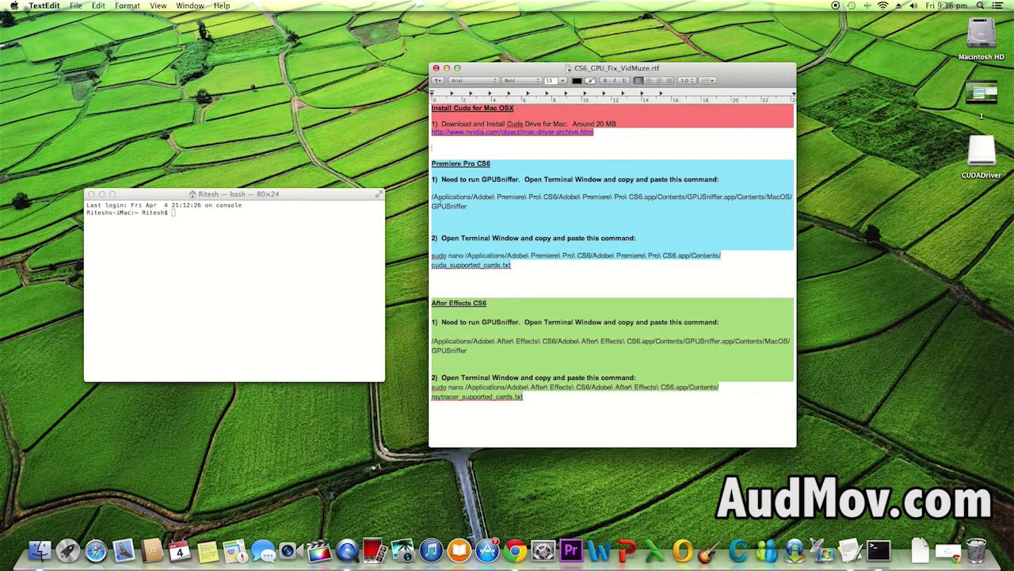
pyautogui.moveTo(445, 197); pyautogui.dragTo(468, 208)
pyautogui.rightClick(454, 196)
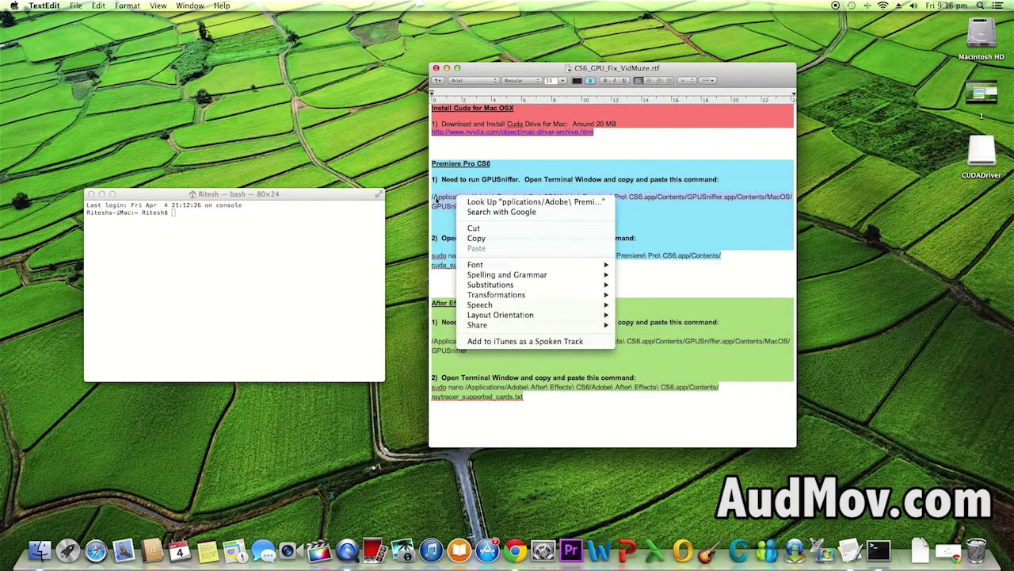
pyautogui.click(434, 198)
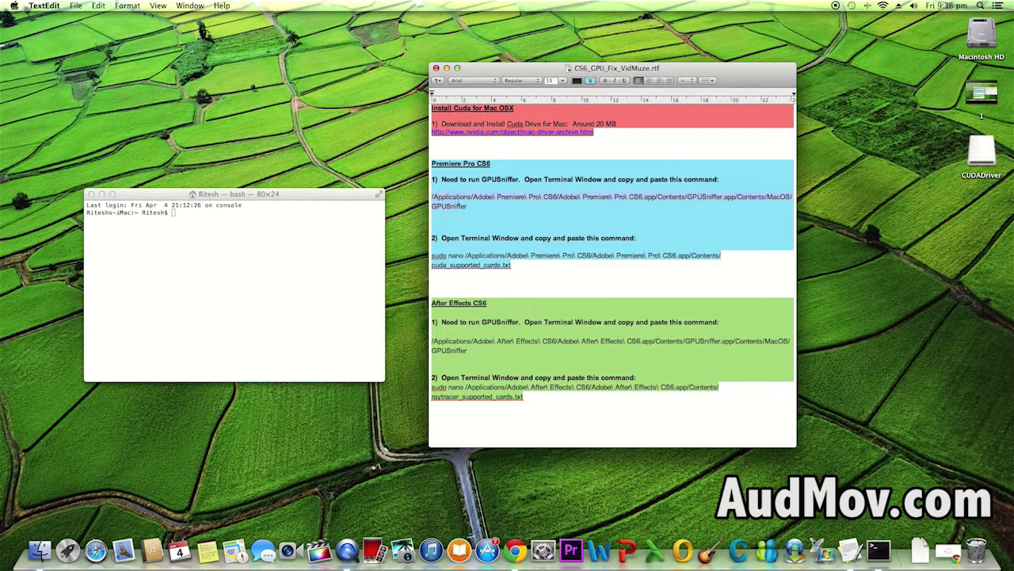
pyautogui.rightClick(452, 196)
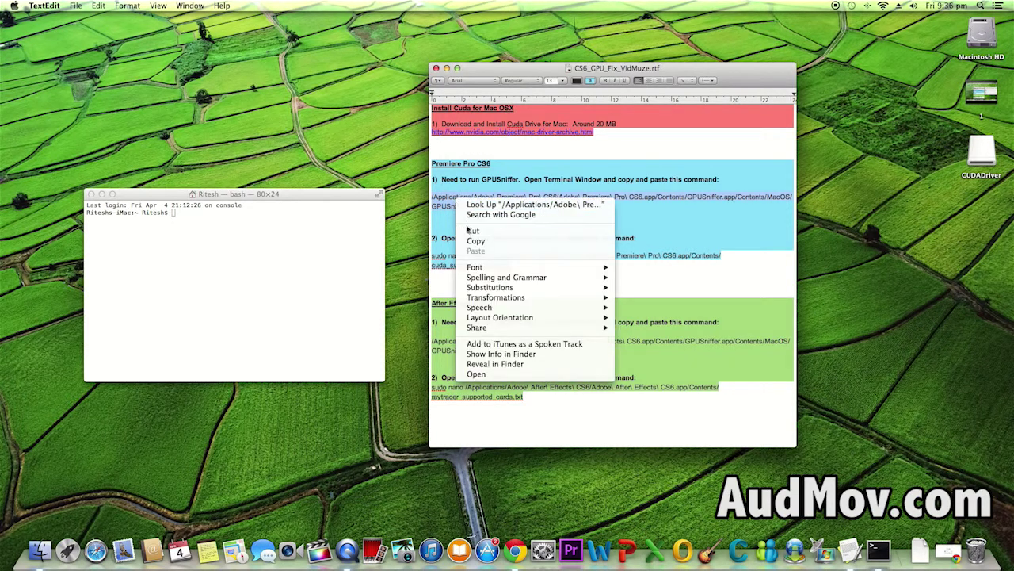
pyautogui.click(474, 243)
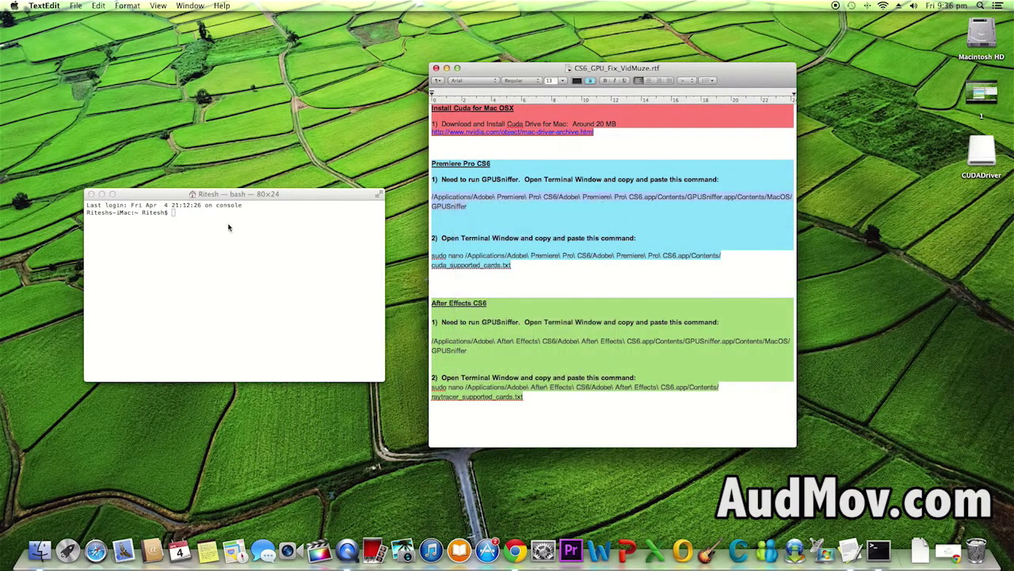
# Step: Paste the GPUSniffer path at the Terminal prompt and run it
pyautogui.click(175, 216)
pyautogui.rightClick(173, 212)
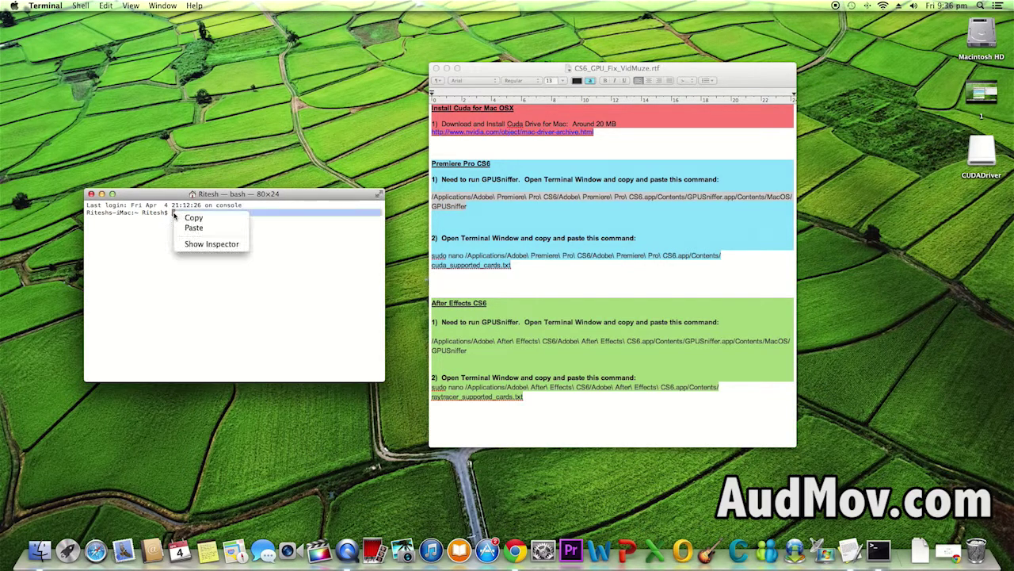
pyautogui.click(187, 227)
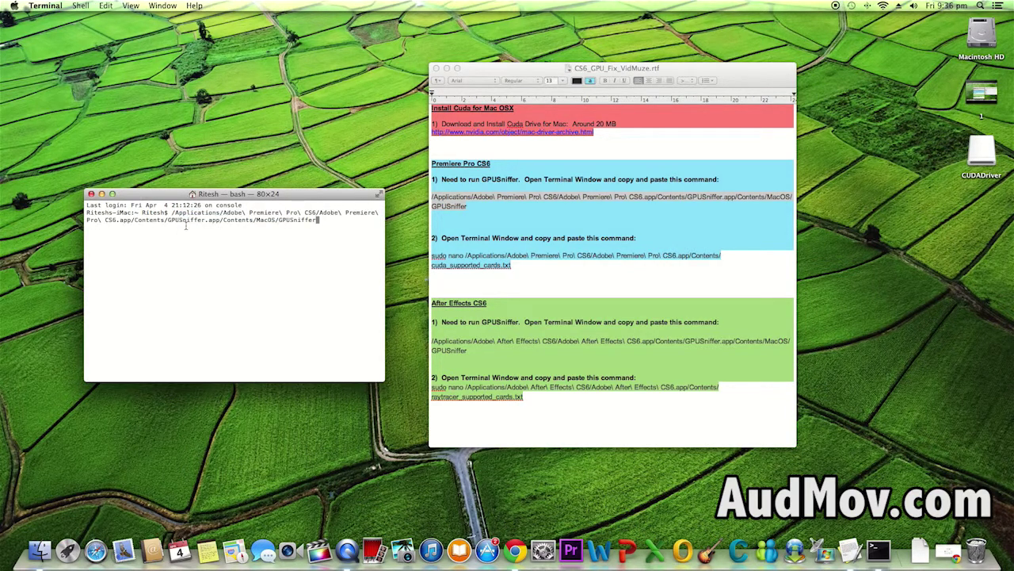
pyautogui.press('Return')
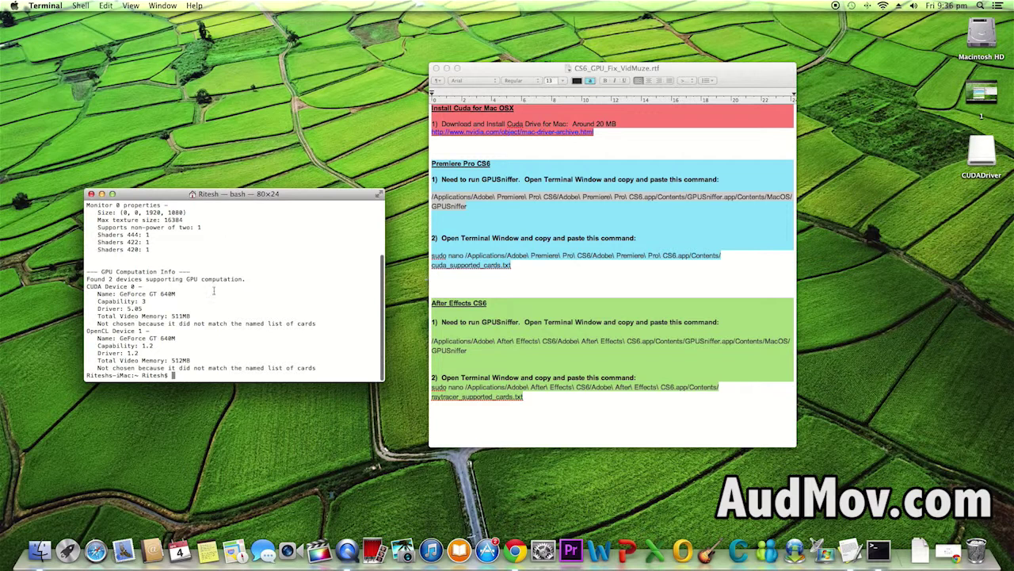
# Step: Copy the card name 'GeForce GT 640M' from GPUSniffer's report
pyautogui.moveTo(178, 295); pyautogui.dragTo(120, 294)
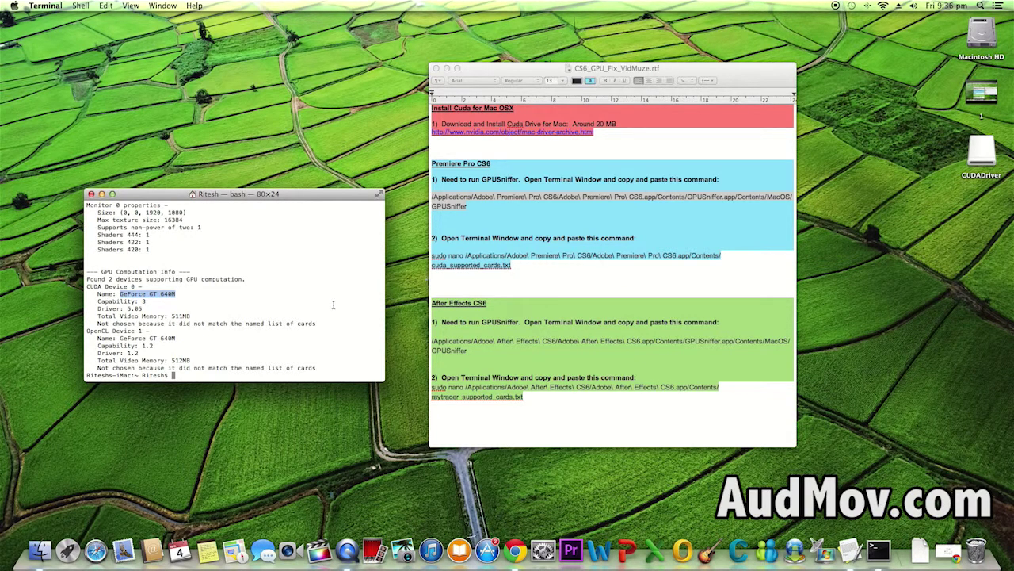
pyautogui.rightClick(158, 296)
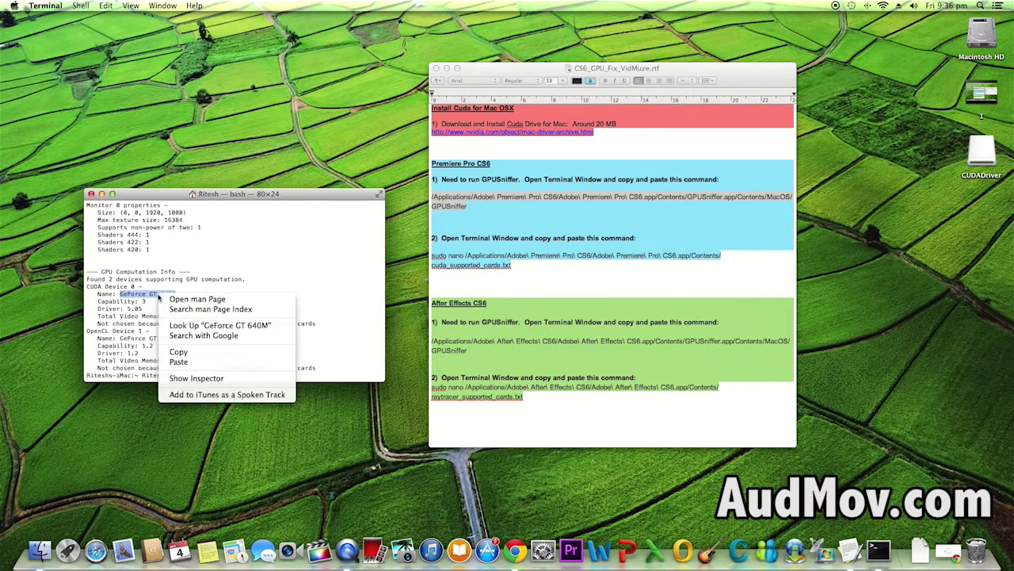
pyautogui.click(174, 353)
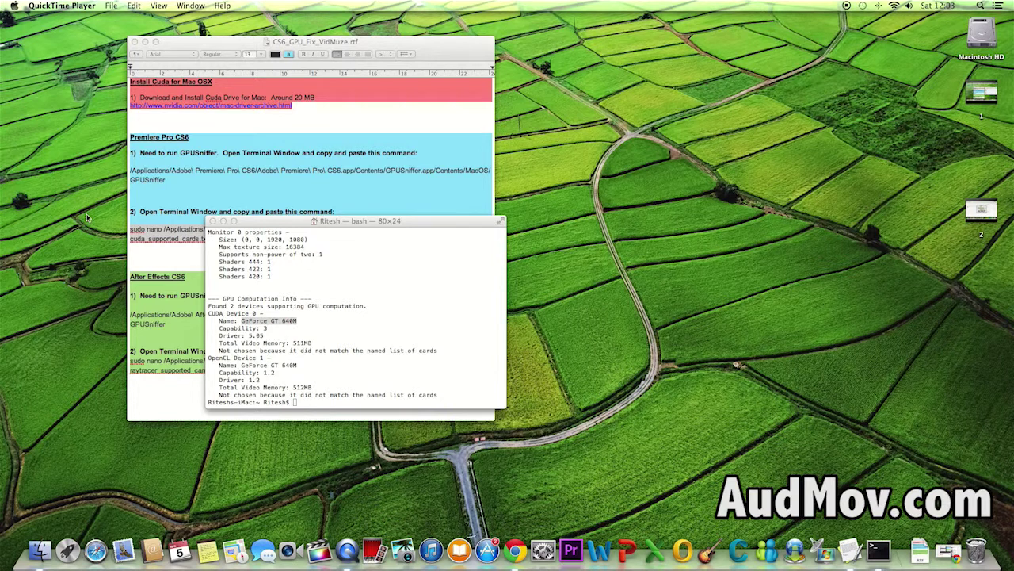
# Step: Move the report window up and right and open a second Terminal window
pyautogui.click(311, 222)
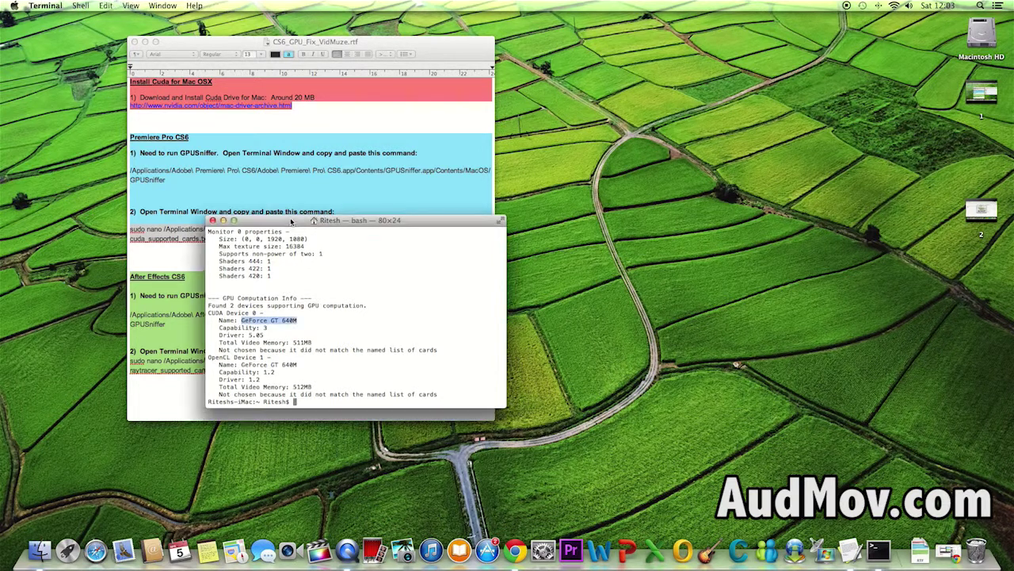
pyautogui.moveTo(310, 223); pyautogui.dragTo(344, 190)
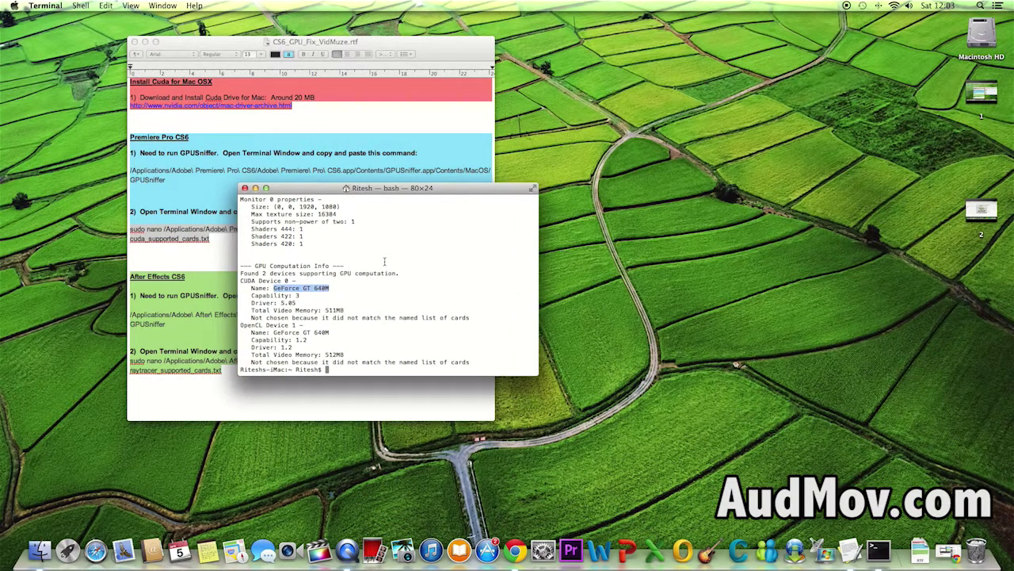
pyautogui.press('super+n')
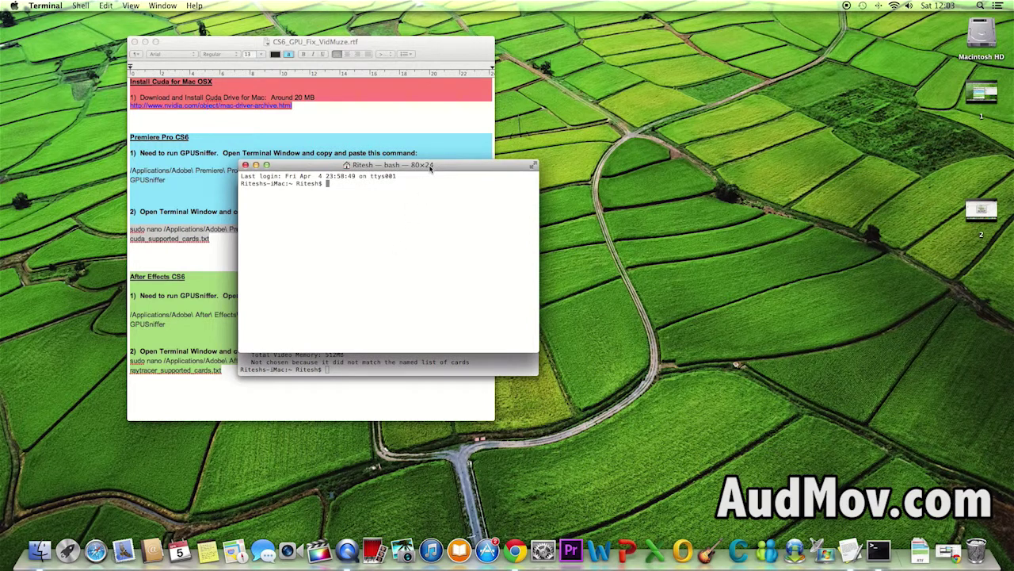
# Step: Arrange the two Terminal windows and copy the sudo nano command from the notes
pyautogui.moveTo(458, 166); pyautogui.dragTo(612, 259)
pyautogui.moveTo(320, 190); pyautogui.dragTo(758, 345)
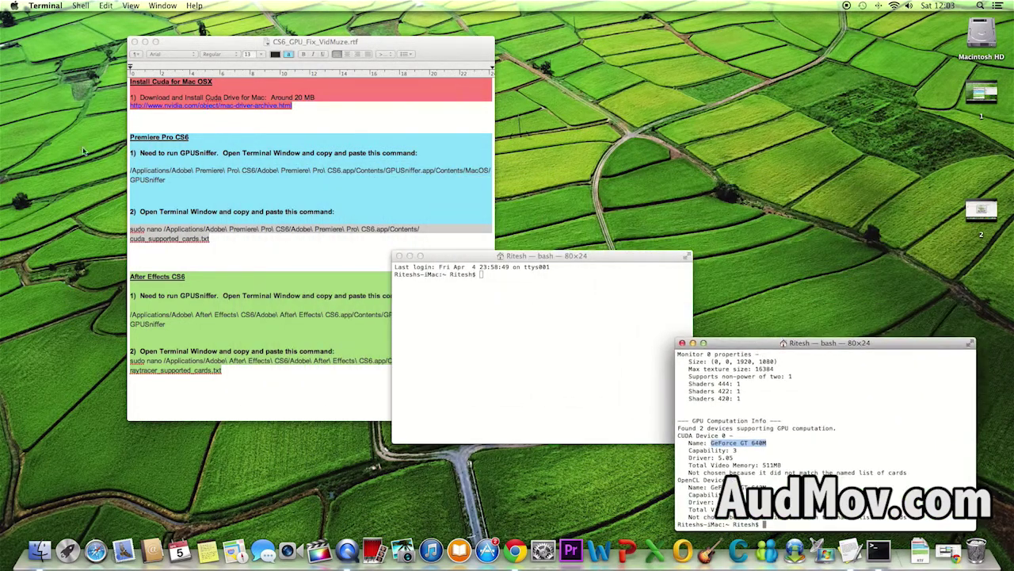
pyautogui.rightClick(201, 238)
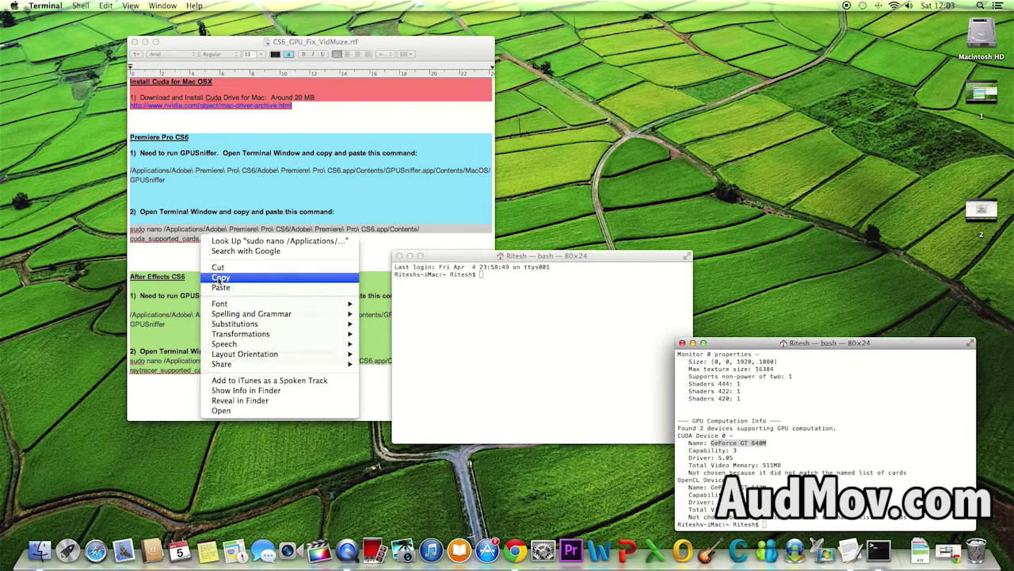
pyautogui.click(218, 279)
# Step: Paste the sudo nano command into the new Terminal window and run it
pyautogui.click(480, 277)
pyautogui.rightClick(480, 275)
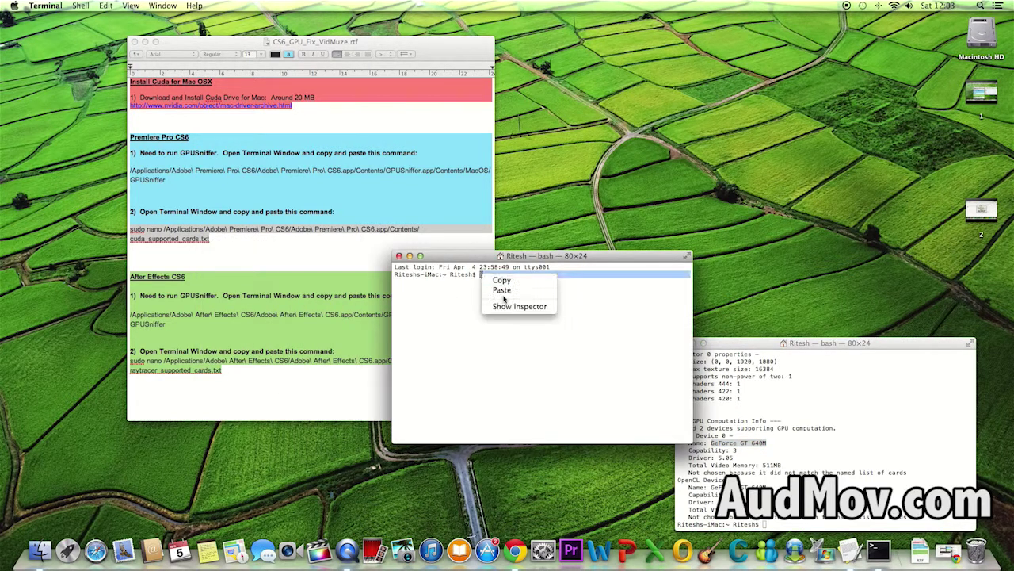
pyautogui.click(504, 291)
pyautogui.press('Return')
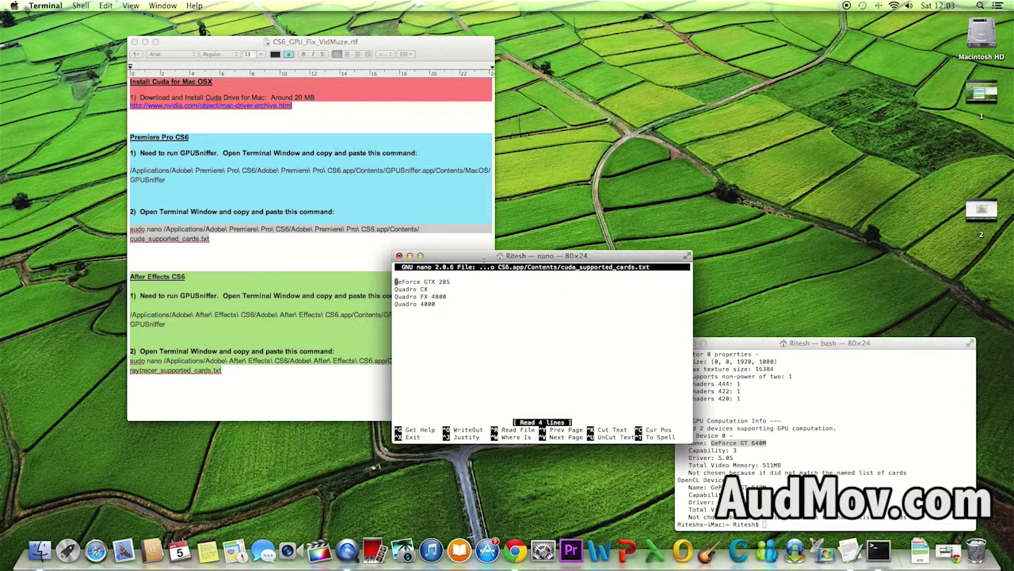
# Step: Add 'GeForce GT 640M' as the new first line of cuda_supported_cards.txt
pyautogui.moveTo(468, 261); pyautogui.dragTo(360, 169)
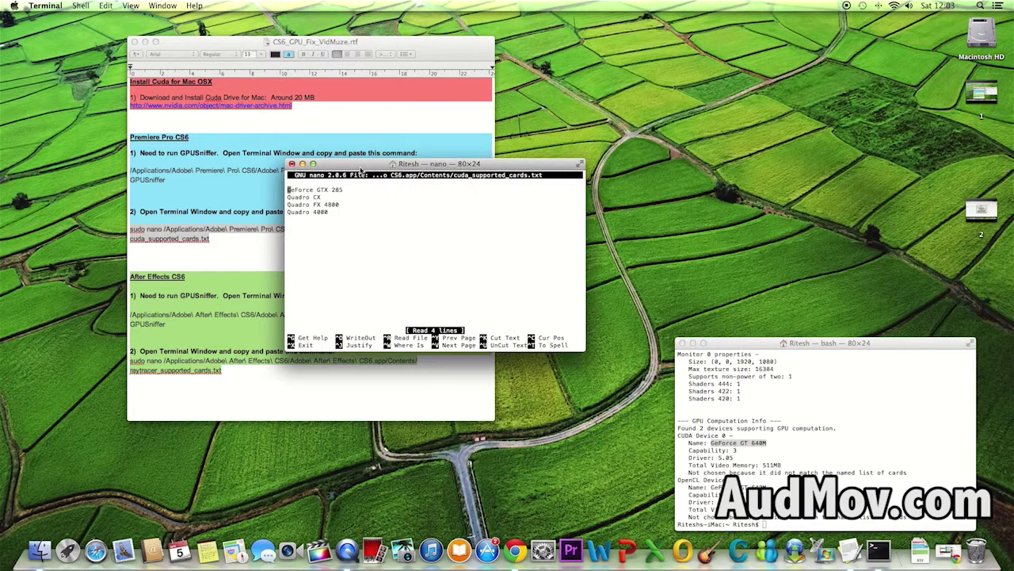
pyautogui.rightClick(745, 444)
pyautogui.click(763, 480)
pyautogui.moveTo(818, 350); pyautogui.dragTo(657, 62)
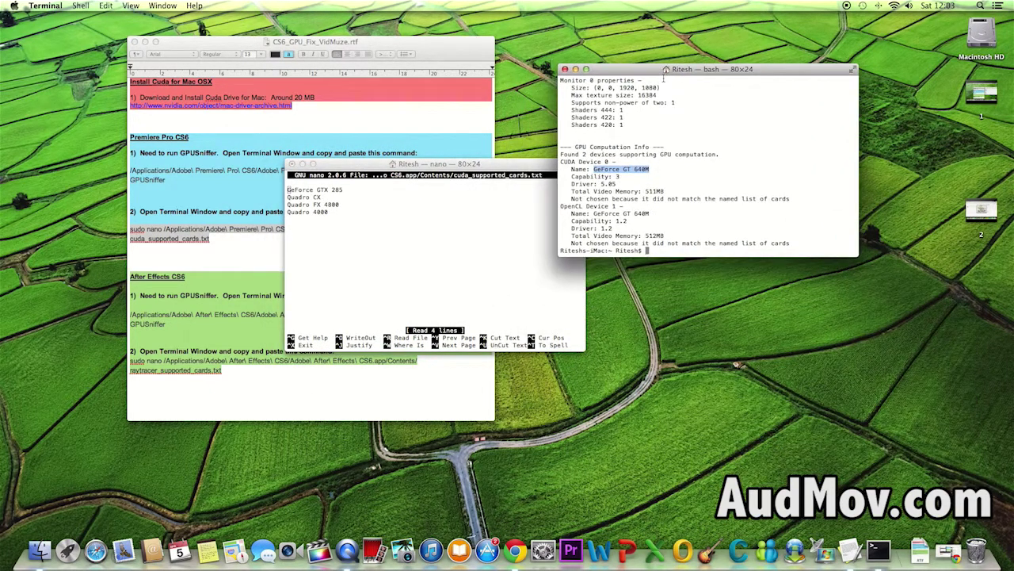
pyautogui.click(288, 190)
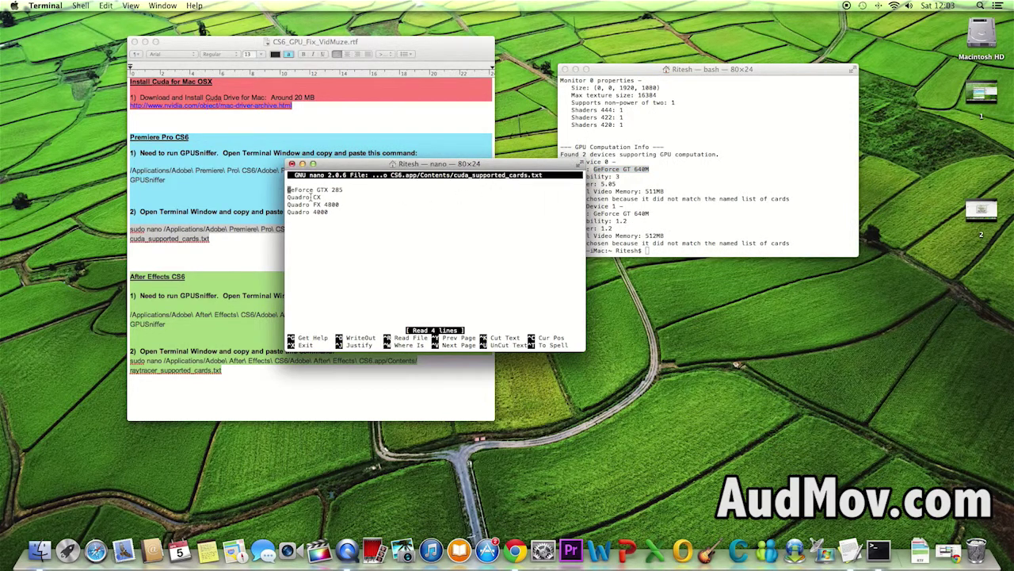
pyautogui.press('Return')
pyautogui.press('Up')
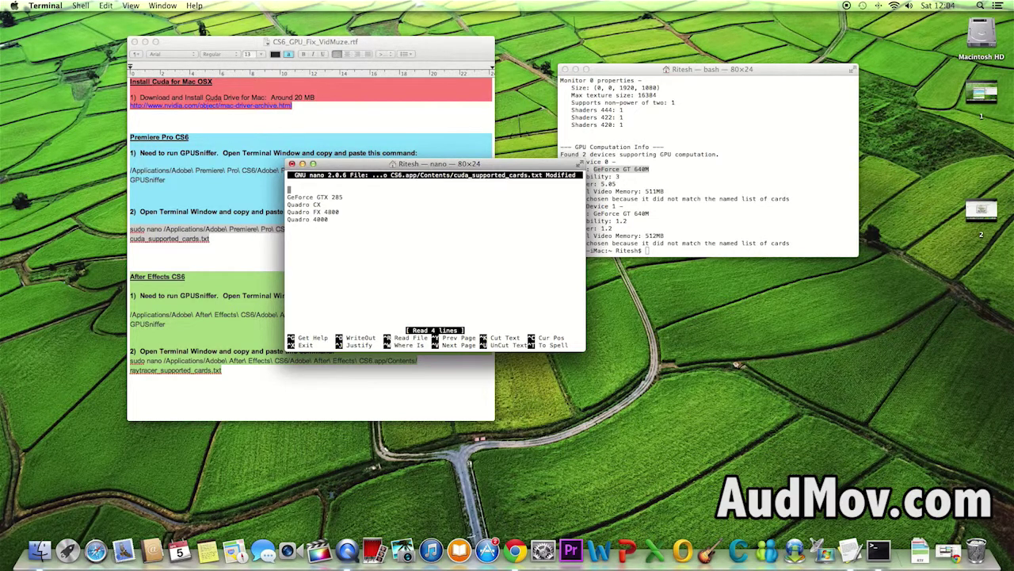
pyautogui.press('super+v')
# Step: Save the card list and exit nano with Ctrl+X, Y and Return
pyautogui.hotkey('ctrl', 'x')
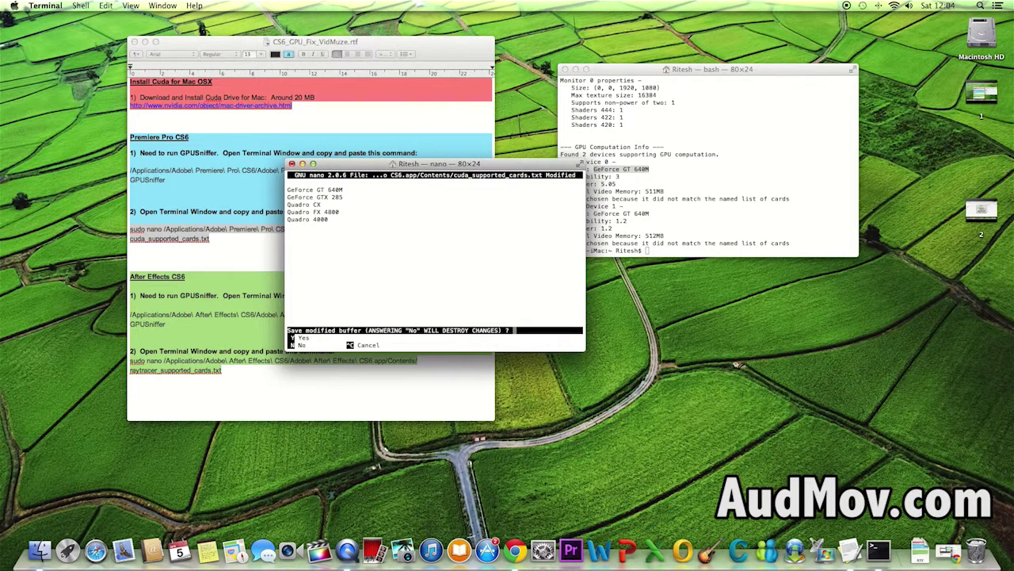
pyautogui.press('y')
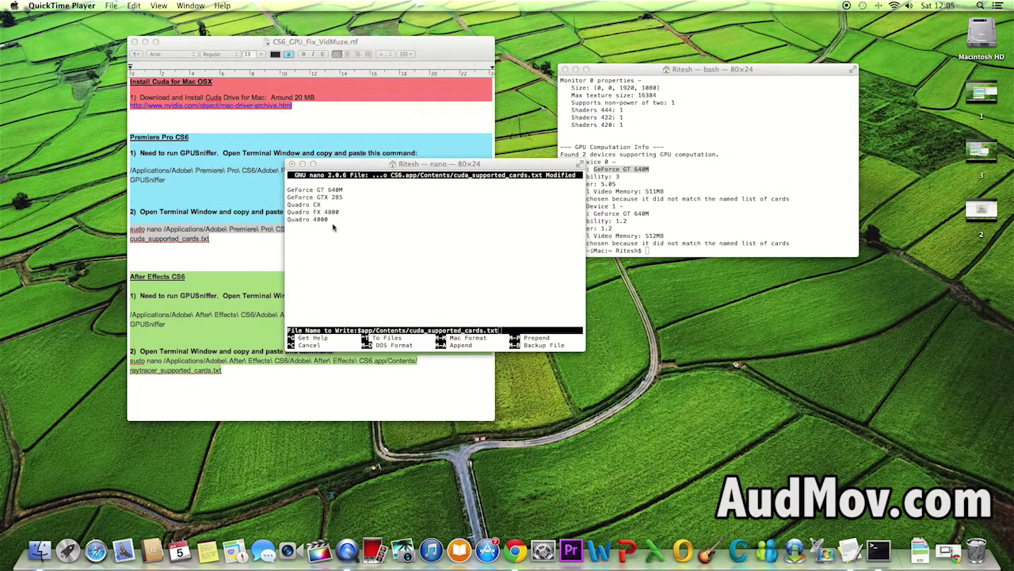
pyautogui.click(335, 221)
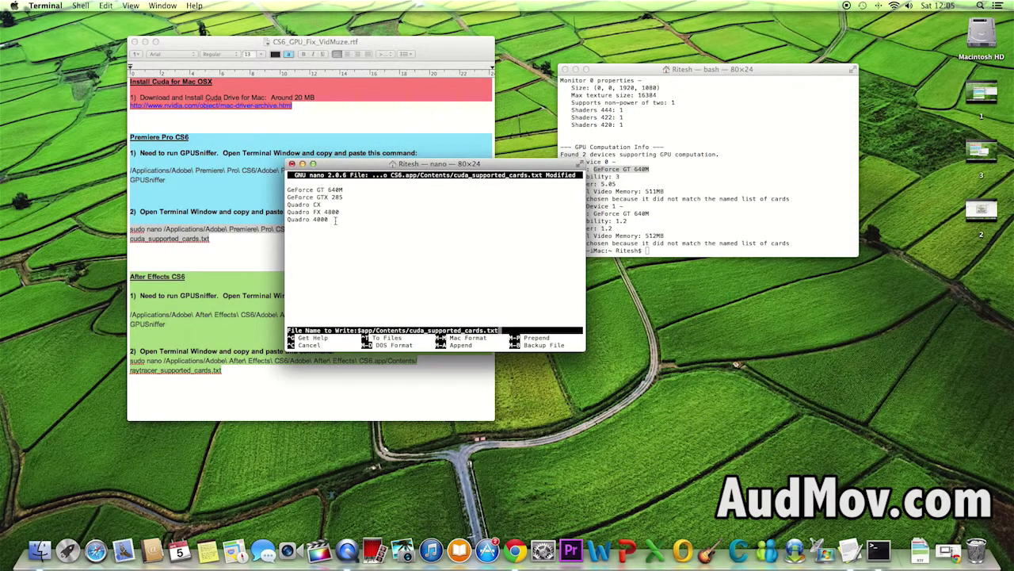
pyautogui.press('Return')
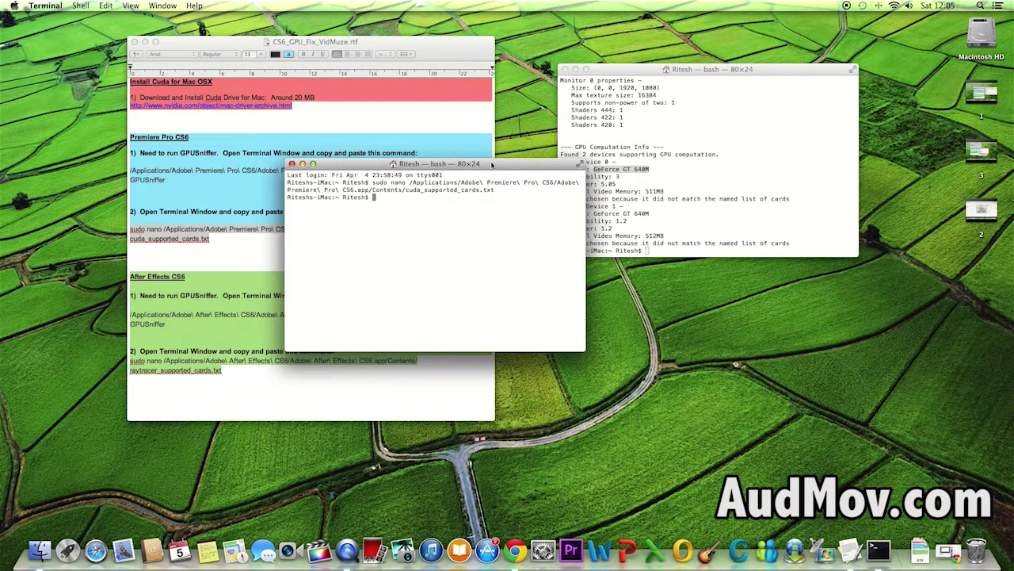
# Step: Reopen cuda_supported_cards.txt in nano by pasting the sudo nano command again
pyautogui.moveTo(492, 164); pyautogui.dragTo(668, 127)
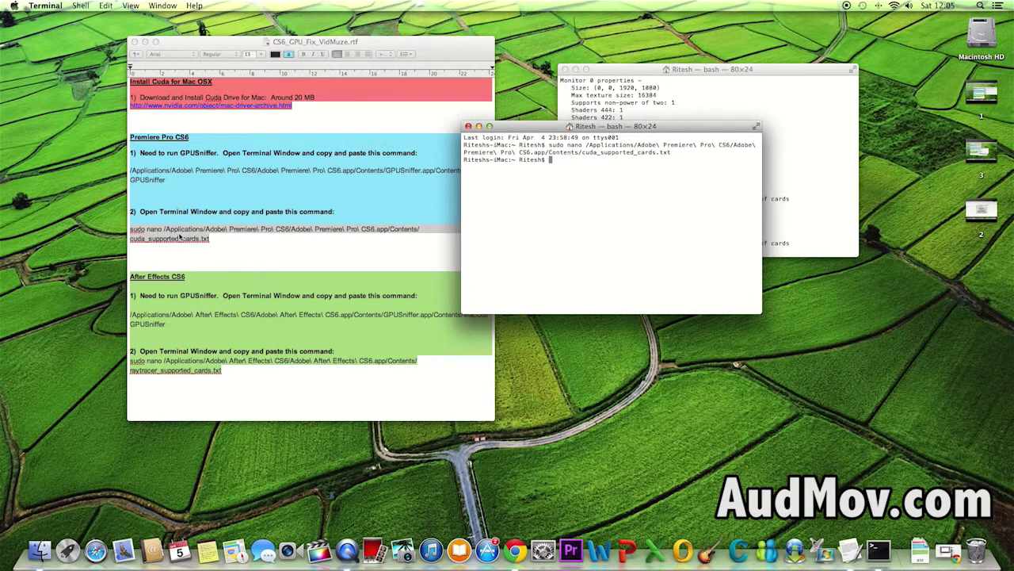
pyautogui.rightClick(176, 248)
pyautogui.click(200, 274)
pyautogui.rightClick(559, 161)
pyautogui.click(571, 174)
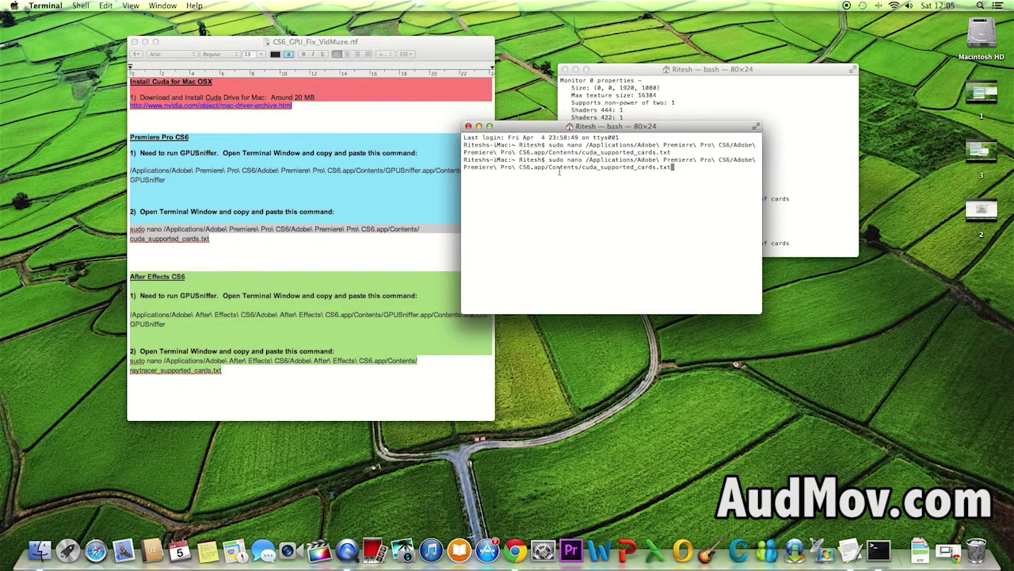
pyautogui.press('Return')
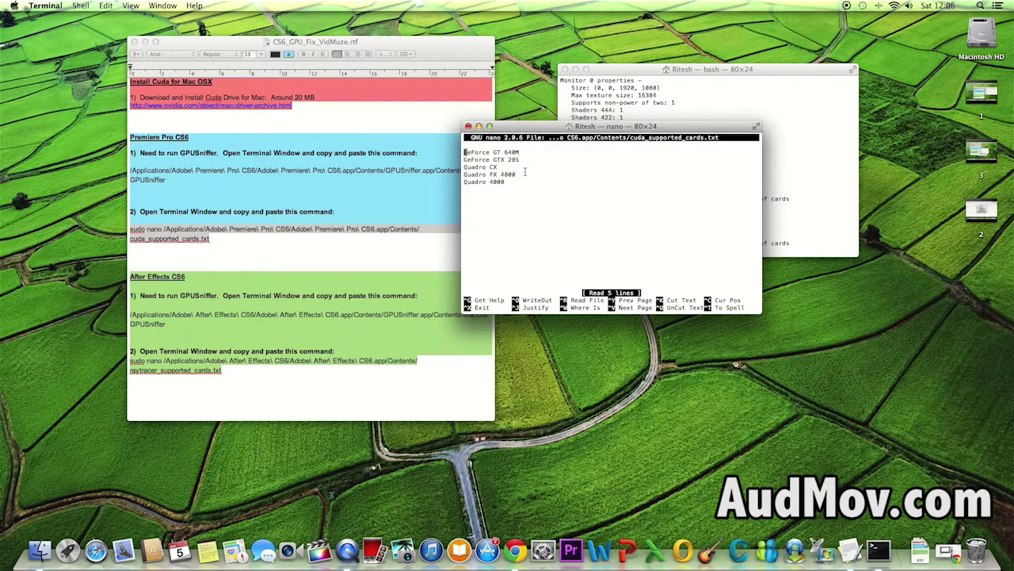
# Step: Check that the GeForce GT 640M line is present in the card list
pyautogui.moveTo(521, 152); pyautogui.dragTo(464, 153)
pyautogui.click(516, 166)
pyautogui.click(468, 127)
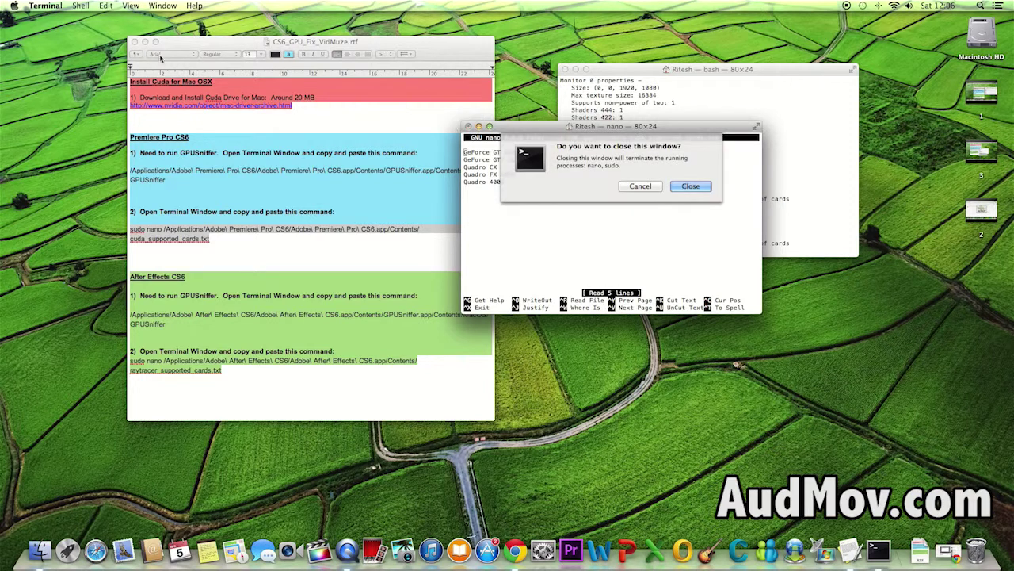
pyautogui.click(634, 187)
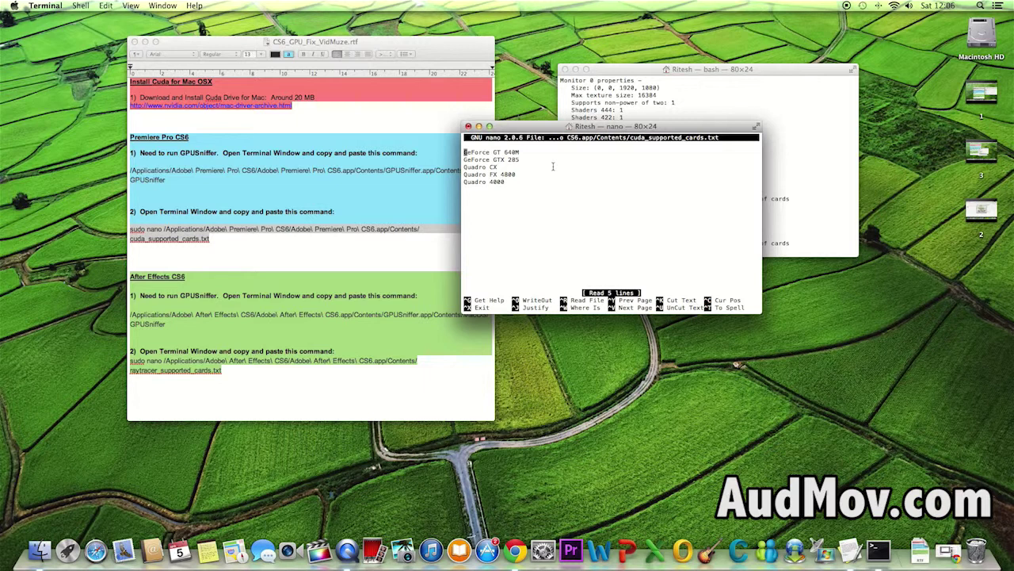
# Step: Exit nano and close both Terminal windows and the TextEdit notes
pyautogui.hotkey('ctrl', 'x')
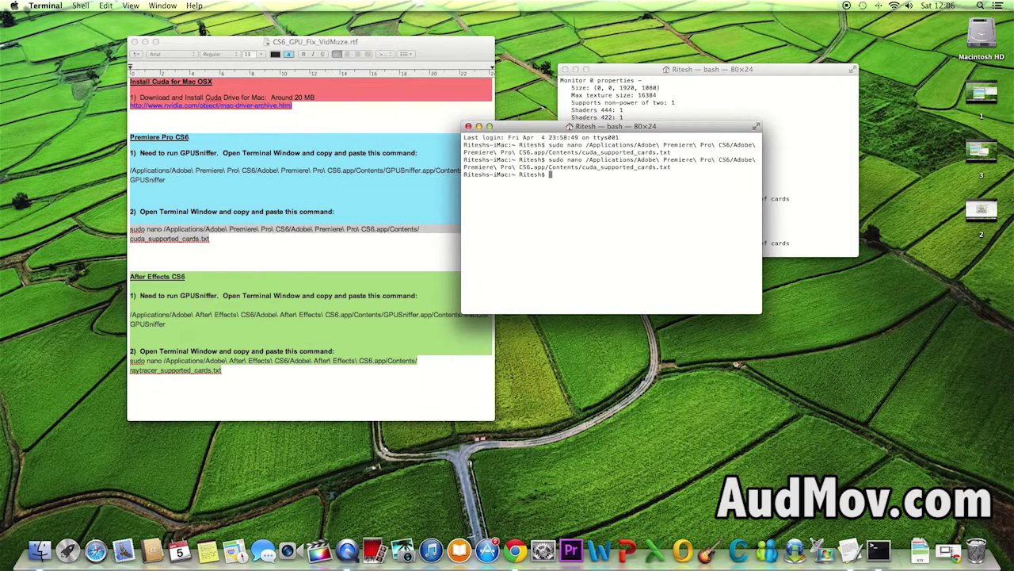
pyautogui.click(467, 126)
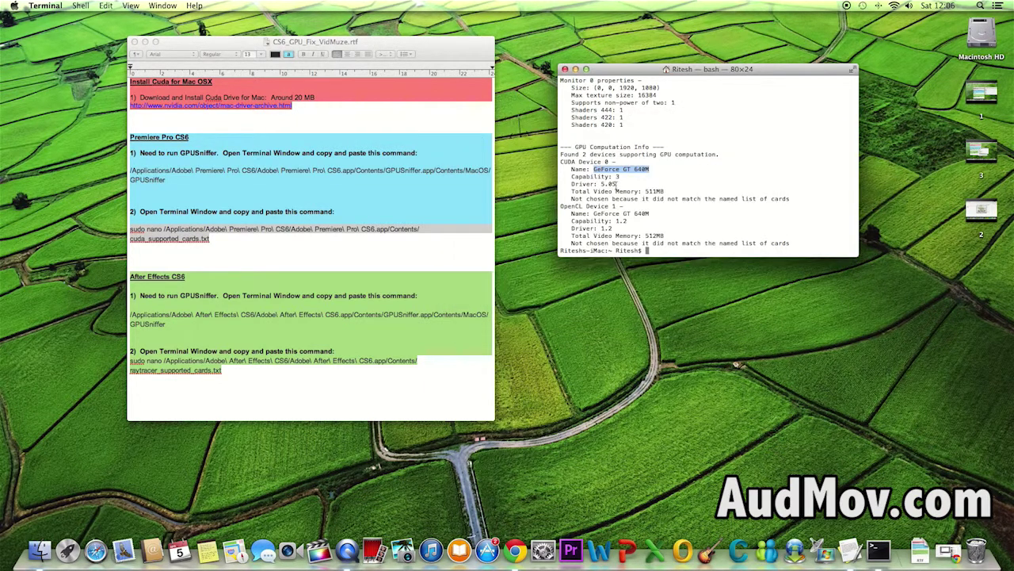
pyautogui.click(564, 69)
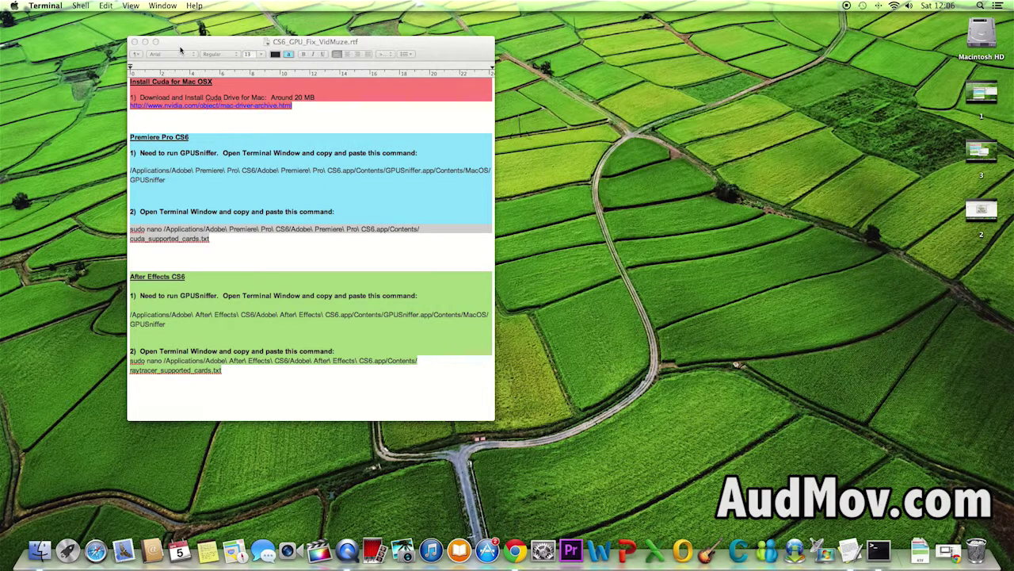
pyautogui.click(134, 41)
# Step: Launch Premiere Pro, confirm New Project lists Mercury Playback Engine GPU Acceleration (CUDA), then cancel and quit
pyautogui.click(560, 529)
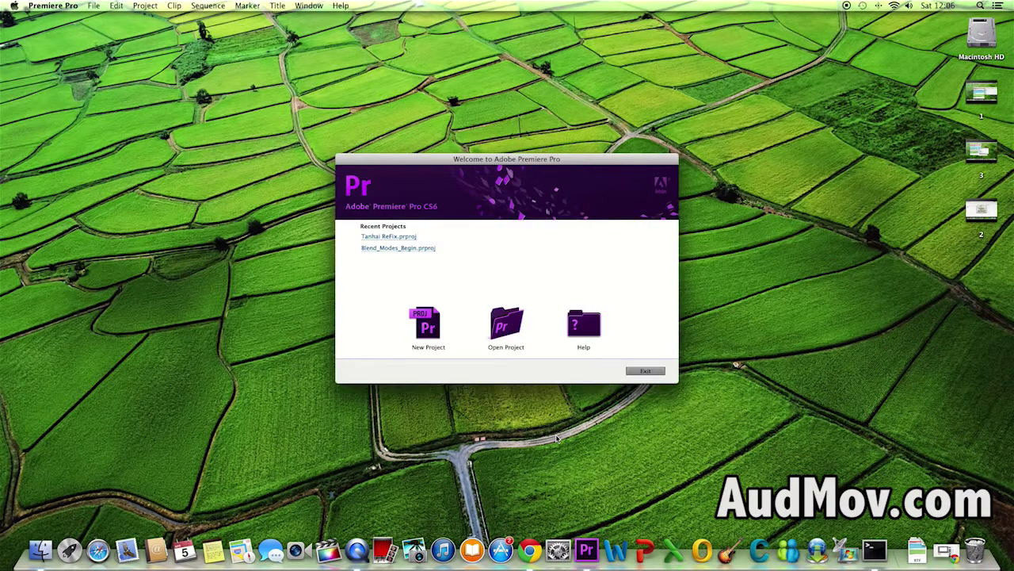
pyautogui.click(430, 339)
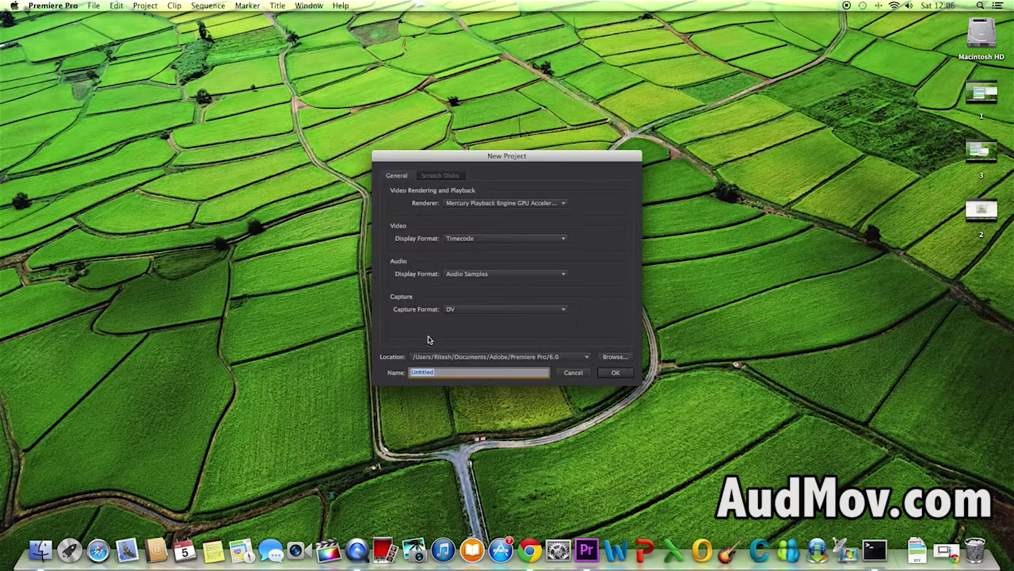
pyautogui.click(539, 203)
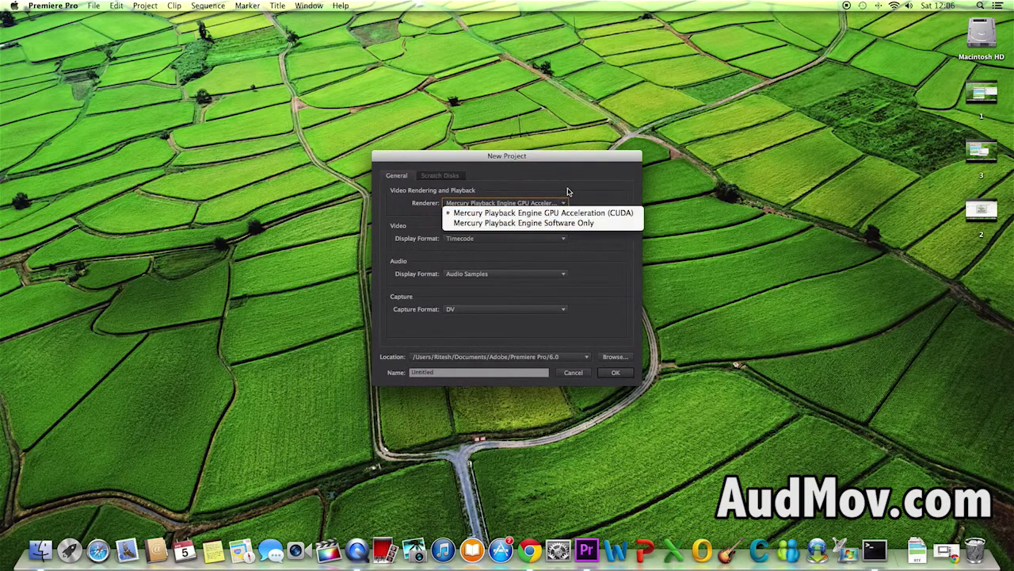
pyautogui.click(571, 191)
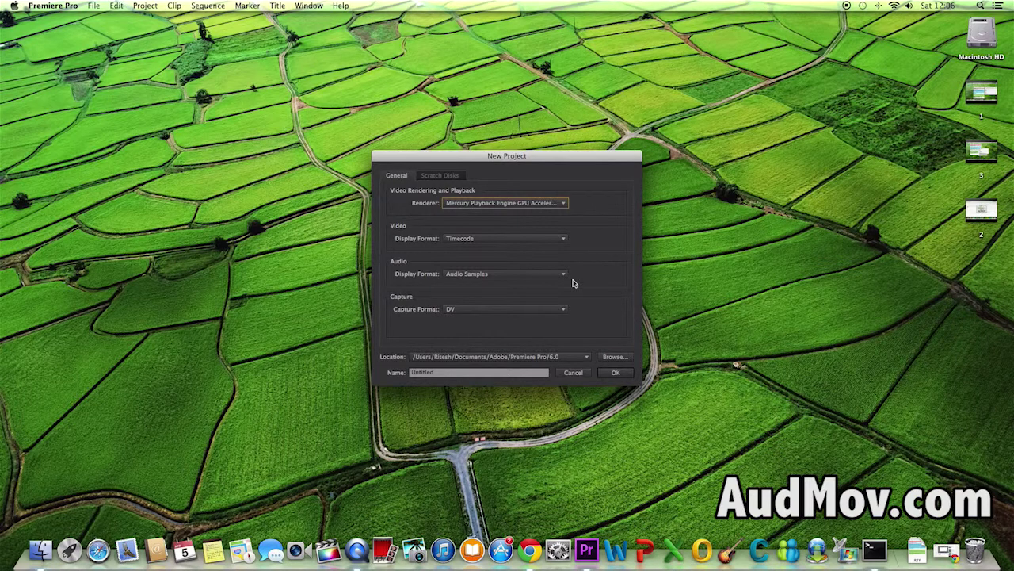
pyautogui.click(572, 372)
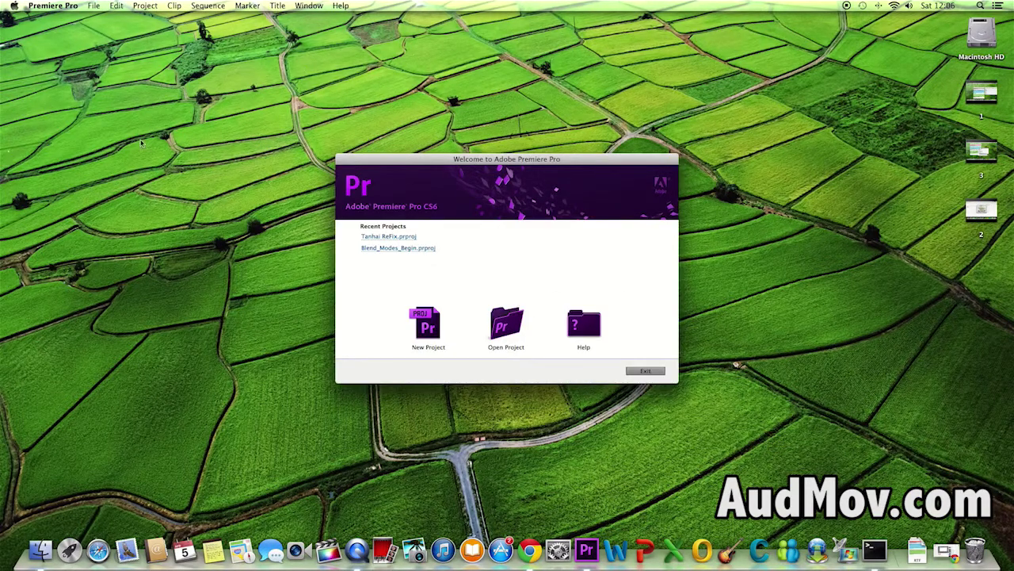
pyautogui.click(645, 371)
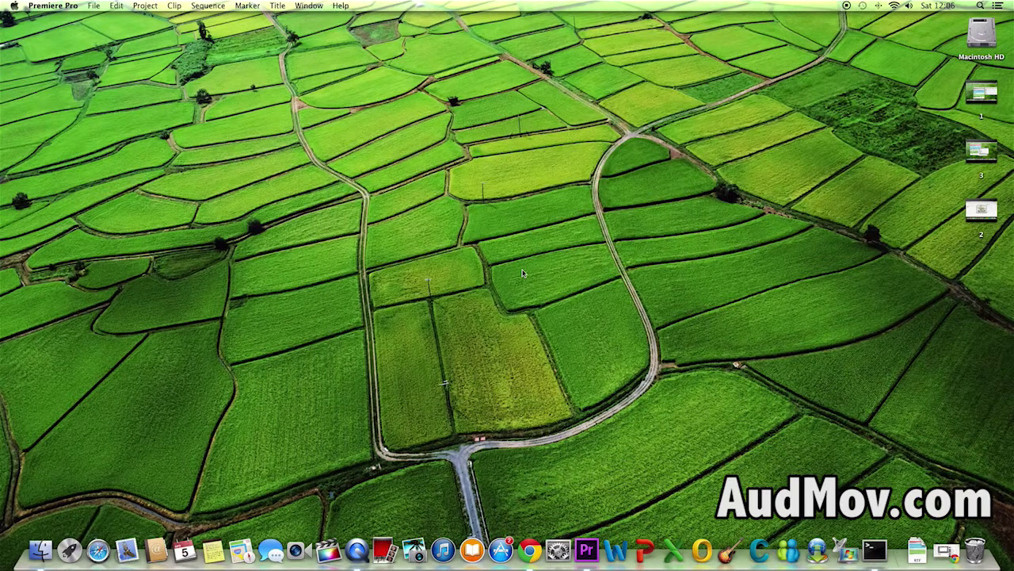